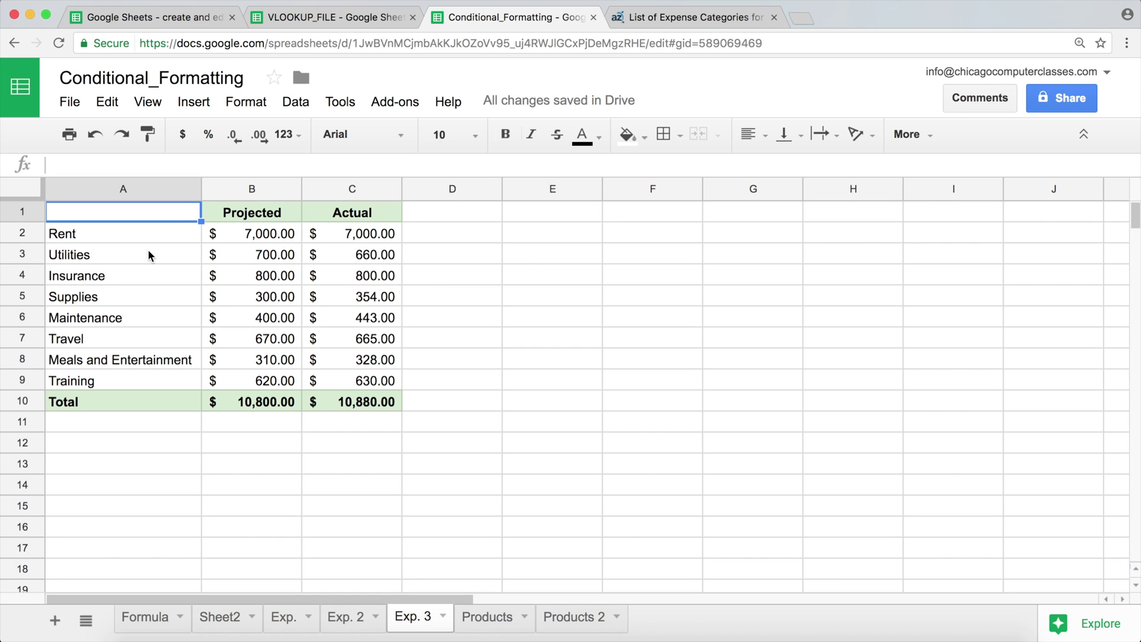
# Look over the Utilities row on Exp. 3, then switch to the Products 2 sheet
pyautogui.moveTo(98, 255); pyautogui.dragTo(365, 260)
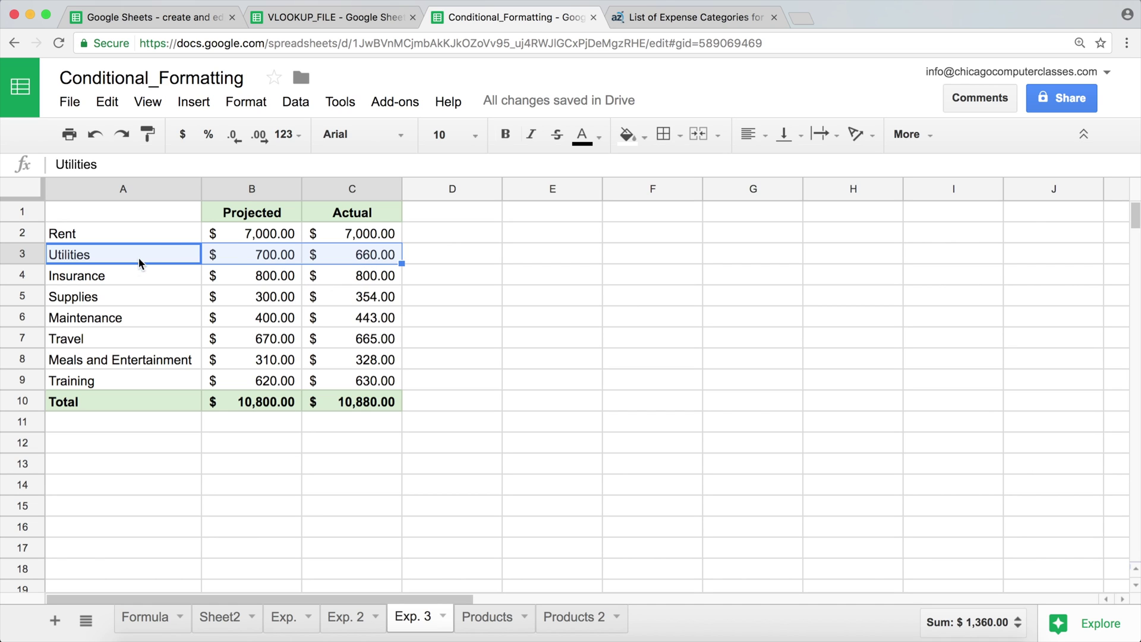
pyautogui.click(130, 268)
pyautogui.click(175, 252)
pyautogui.moveTo(174, 253); pyautogui.dragTo(343, 248)
pyautogui.click(352, 257)
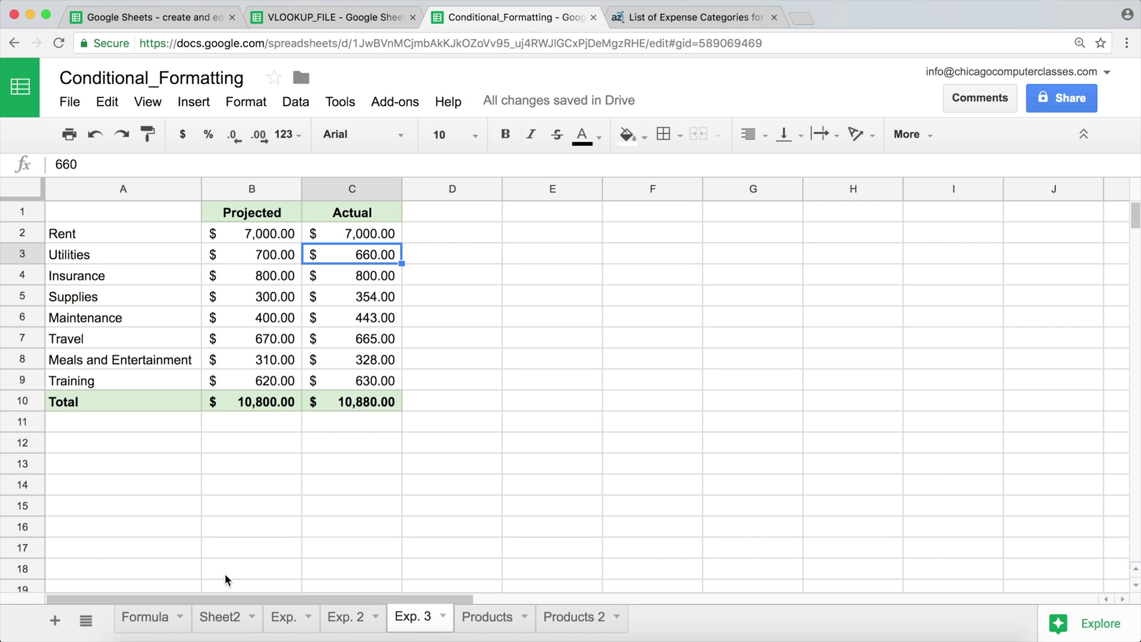
pyautogui.click(500, 617)
pyautogui.click(543, 618)
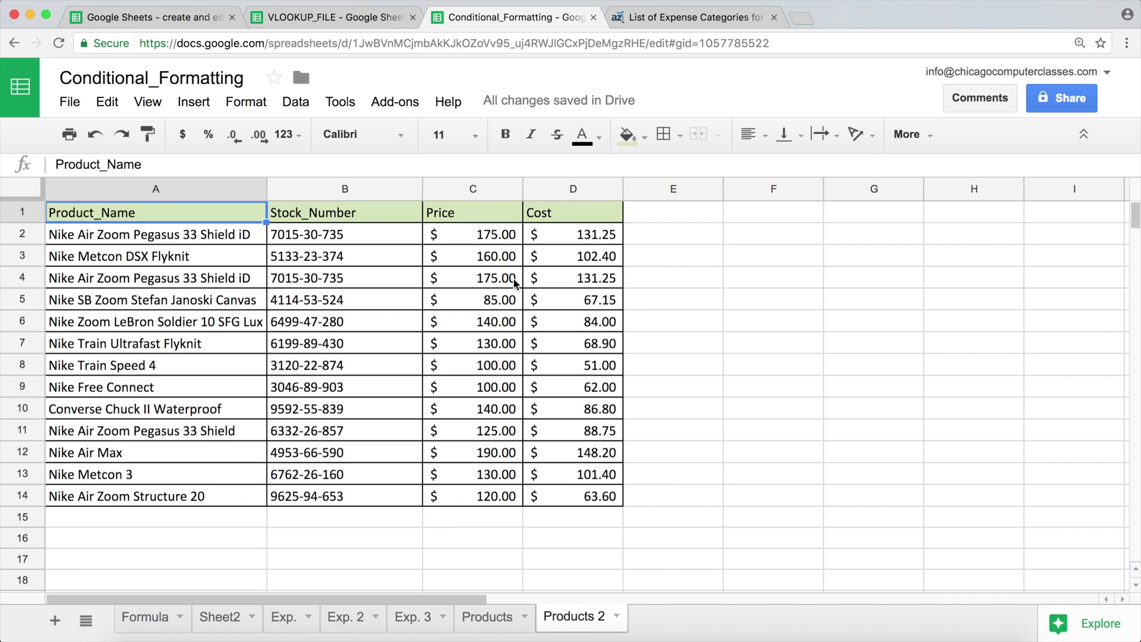
# Select the first product's row A2:D2 to review its values
pyautogui.click(546, 238)
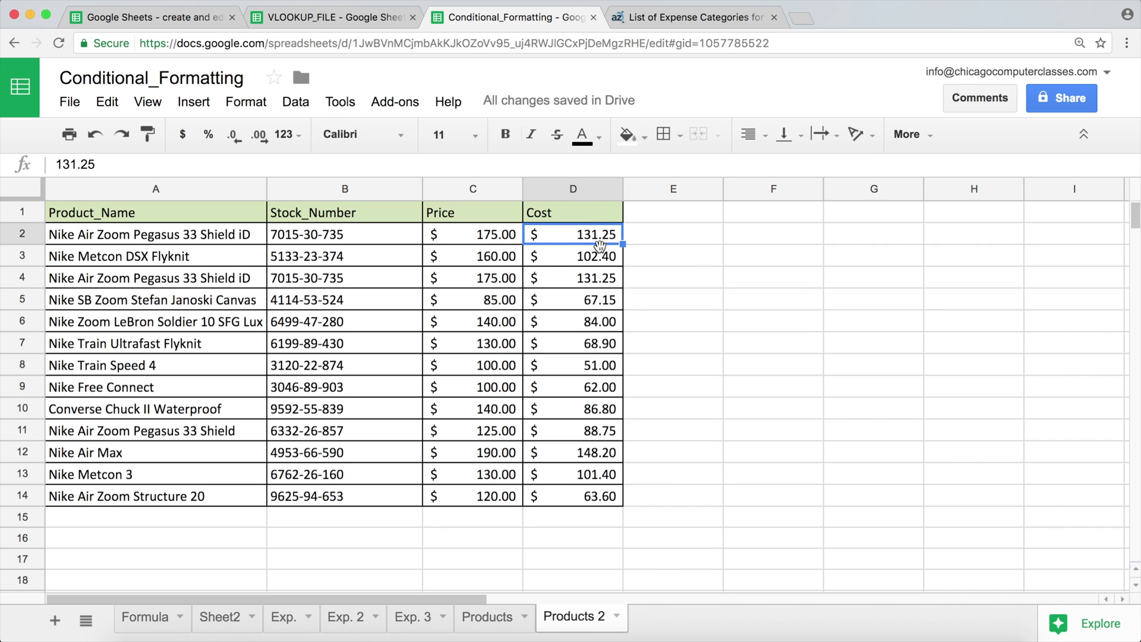
pyautogui.click(147, 239)
pyautogui.moveTo(147, 238); pyautogui.dragTo(563, 235)
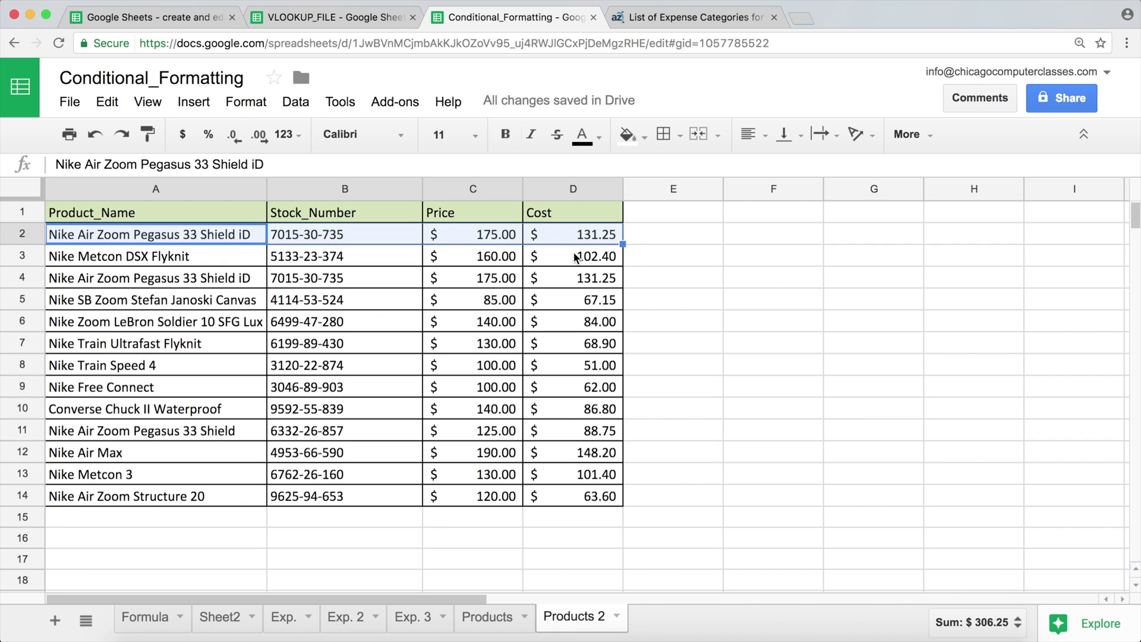
# Enter =D2>100 in E2 and fill it down through E14
pyautogui.click(649, 236)
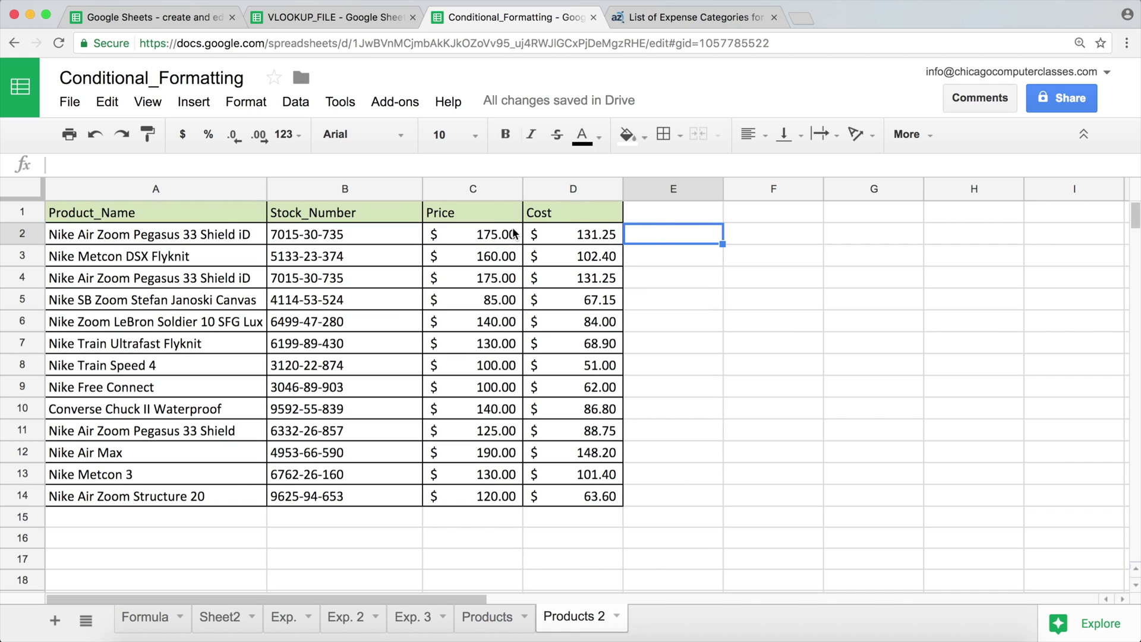
pyautogui.write('=')
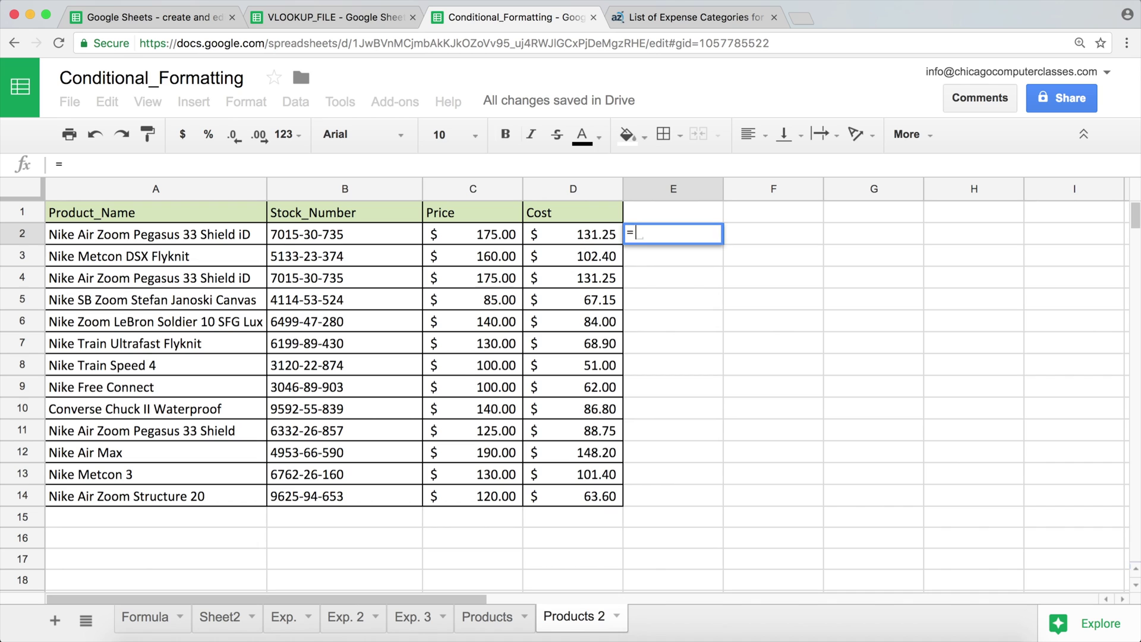
pyautogui.click(571, 238)
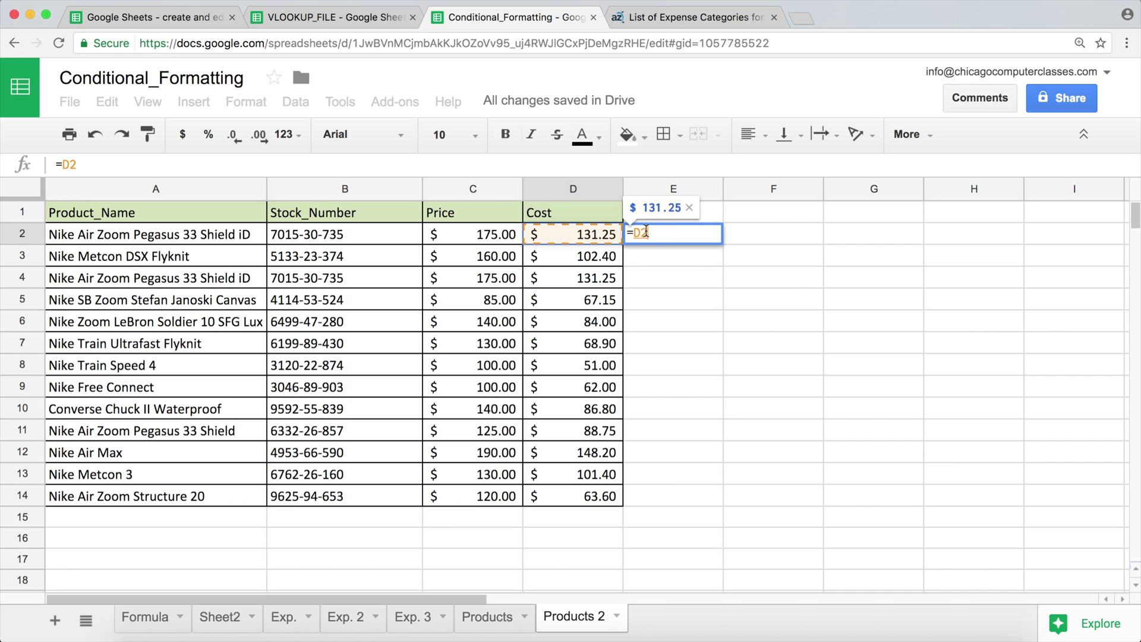
pyautogui.write('>')
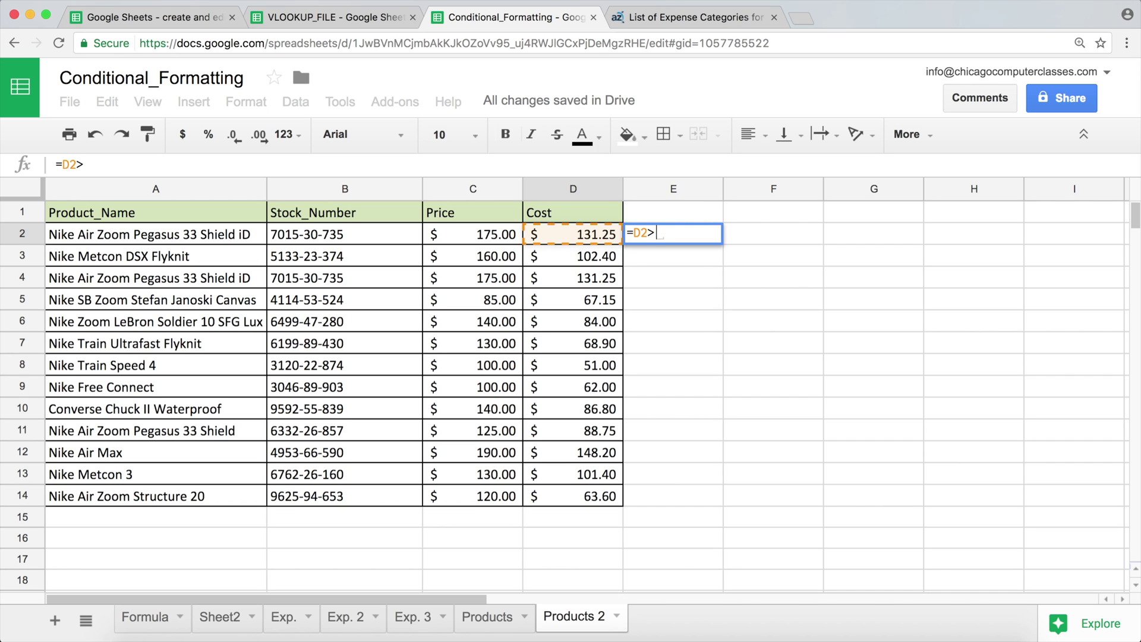
pyautogui.write('100')
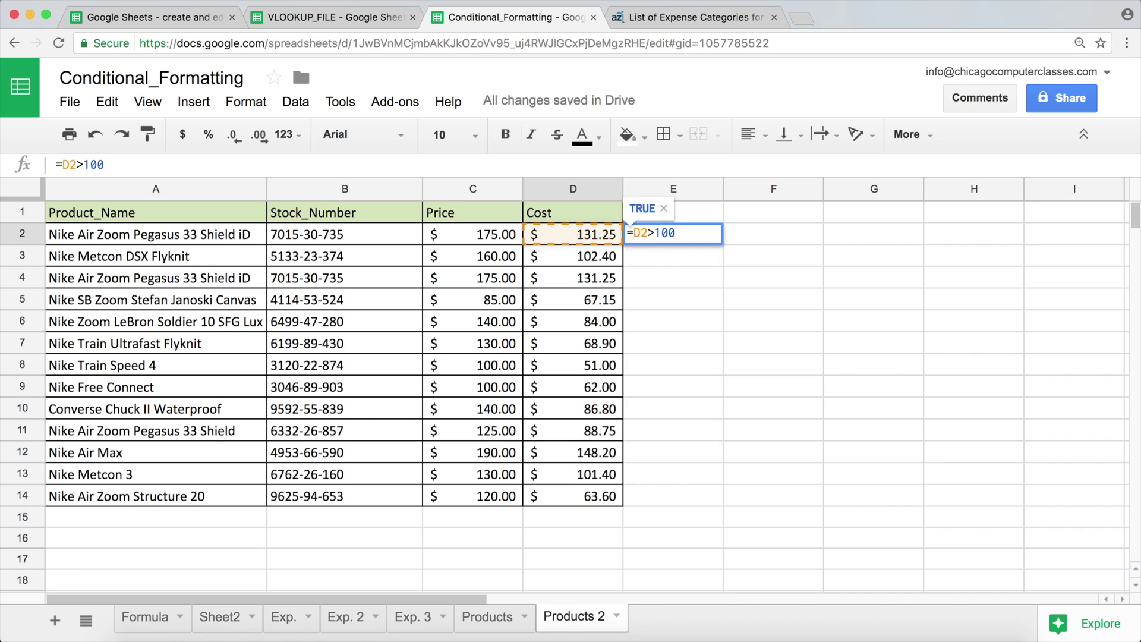
pyautogui.press('Return')
pyautogui.click(673, 240)
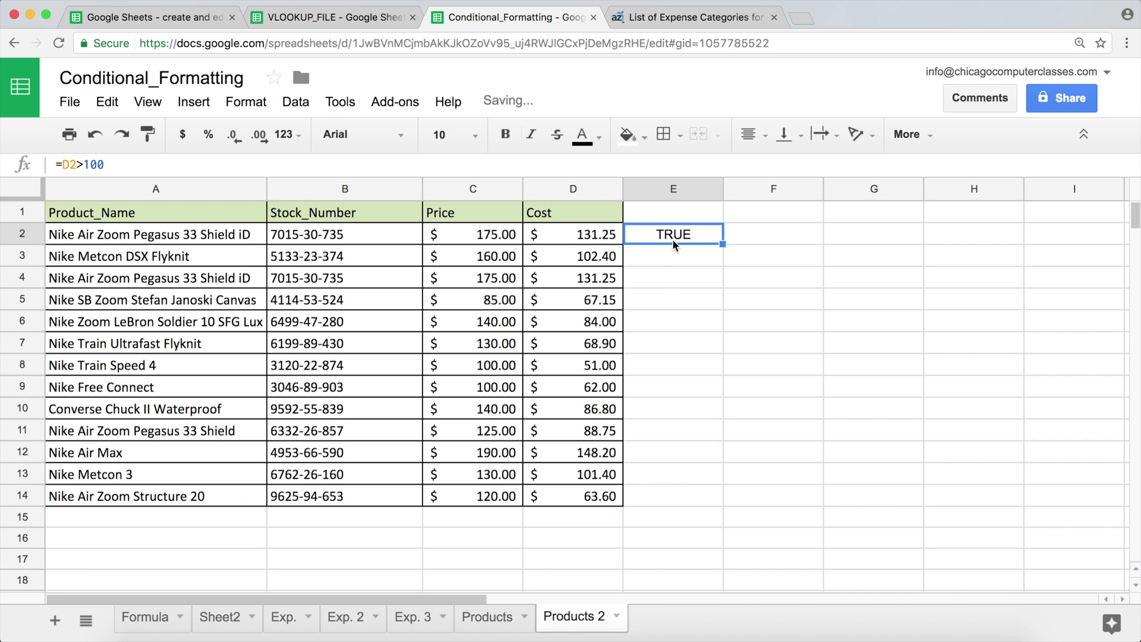
pyautogui.doubleClick(724, 245)
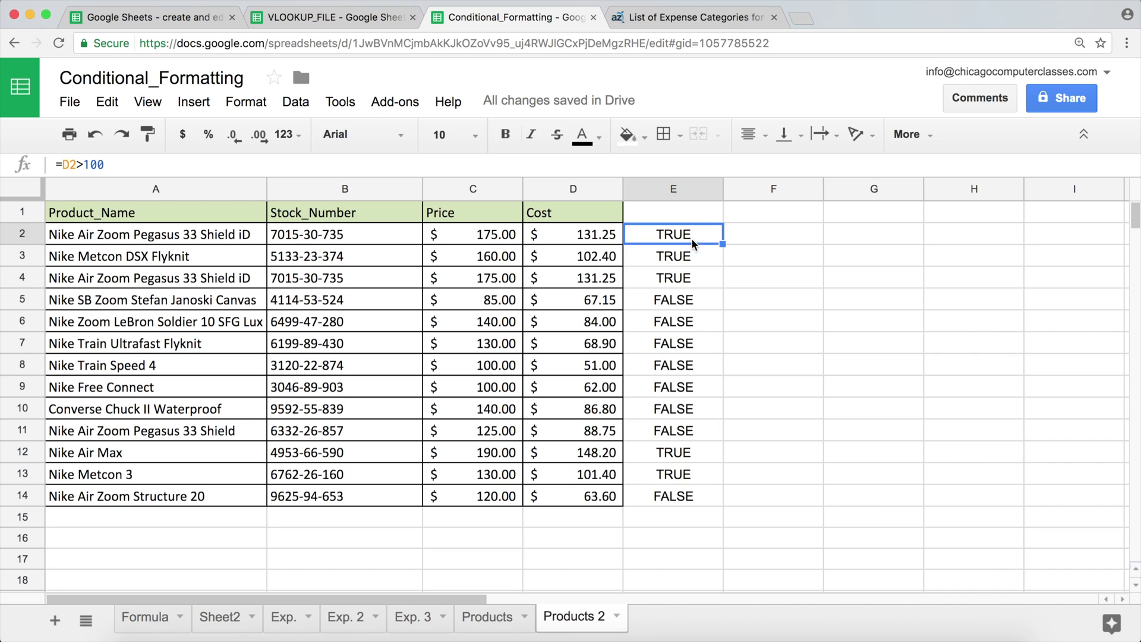
# Review the Cost values and E2's =D2>100 formula, then select A2:D14
pyautogui.moveTo(572, 238); pyautogui.dragTo(566, 501)
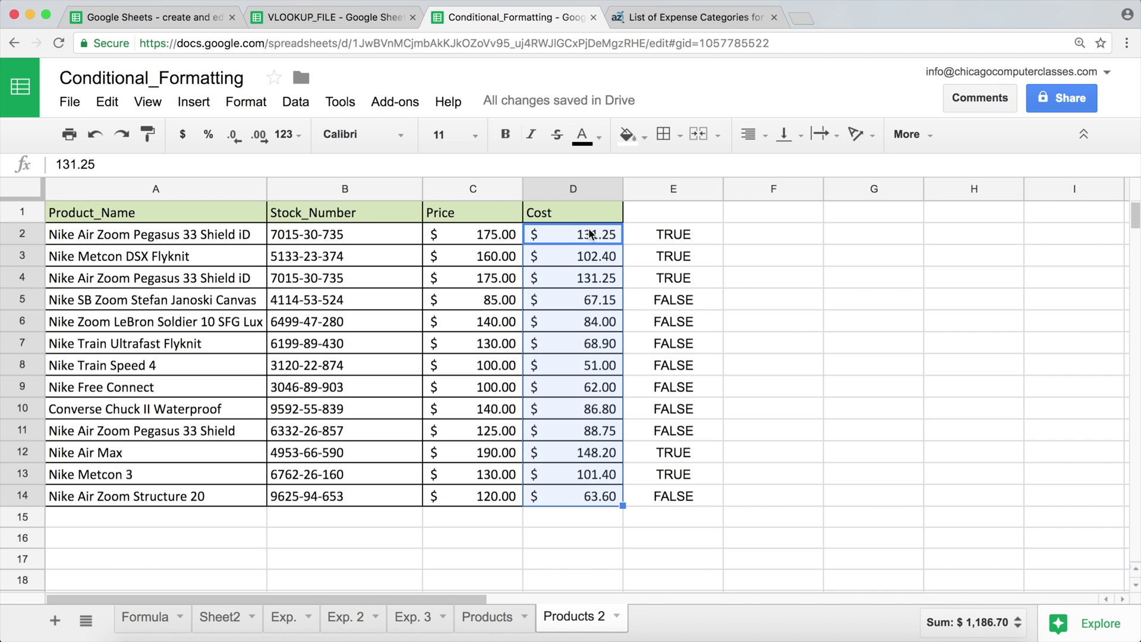
pyautogui.click(719, 231)
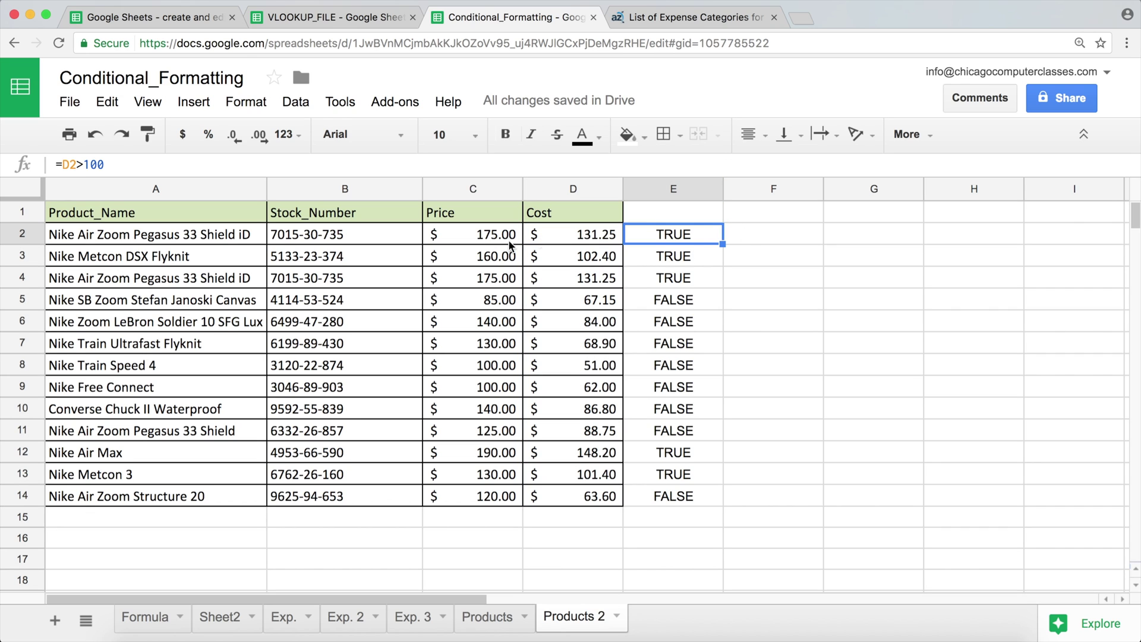
pyautogui.moveTo(113, 239); pyautogui.dragTo(572, 497)
pyautogui.click(665, 235)
pyautogui.doubleClick(664, 235)
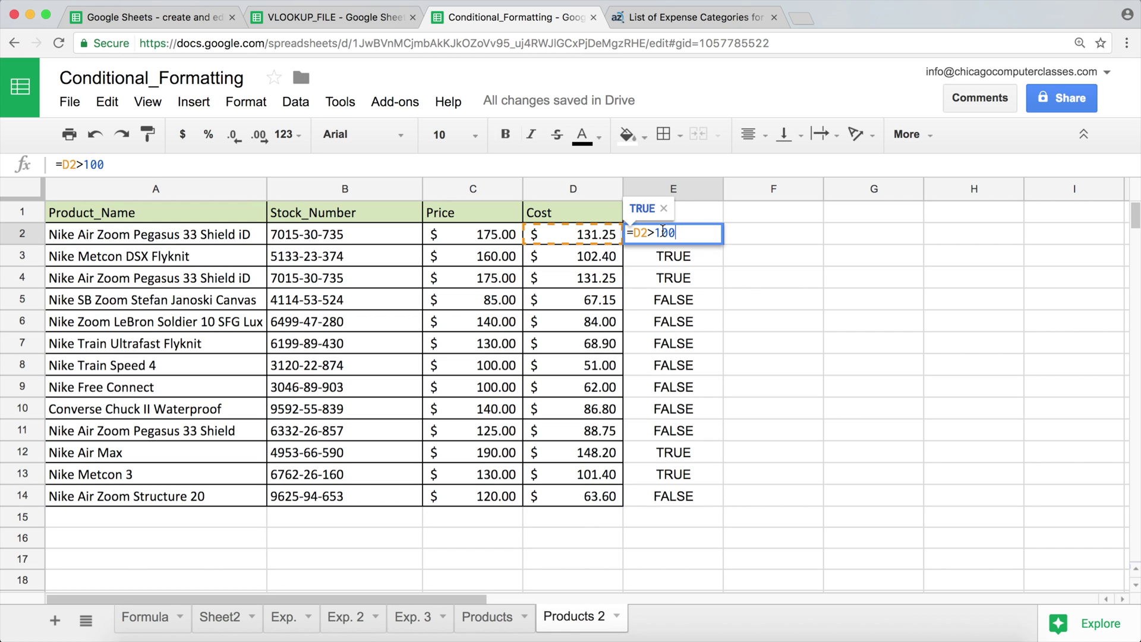
pyautogui.moveTo(678, 233); pyautogui.dragTo(576, 232)
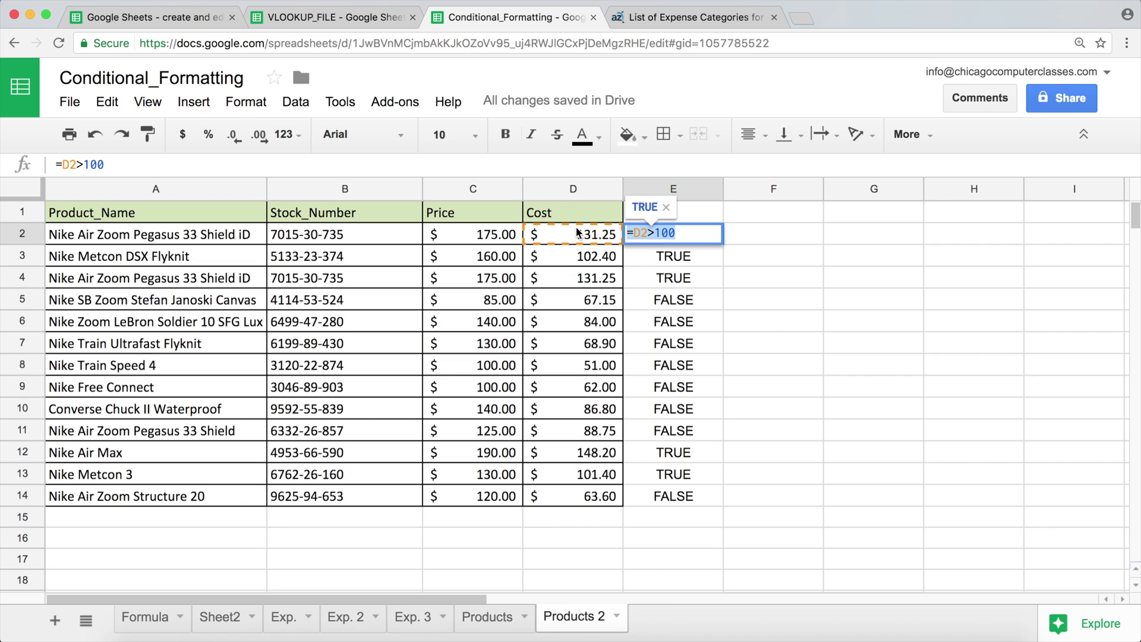
pyautogui.press('Escape')
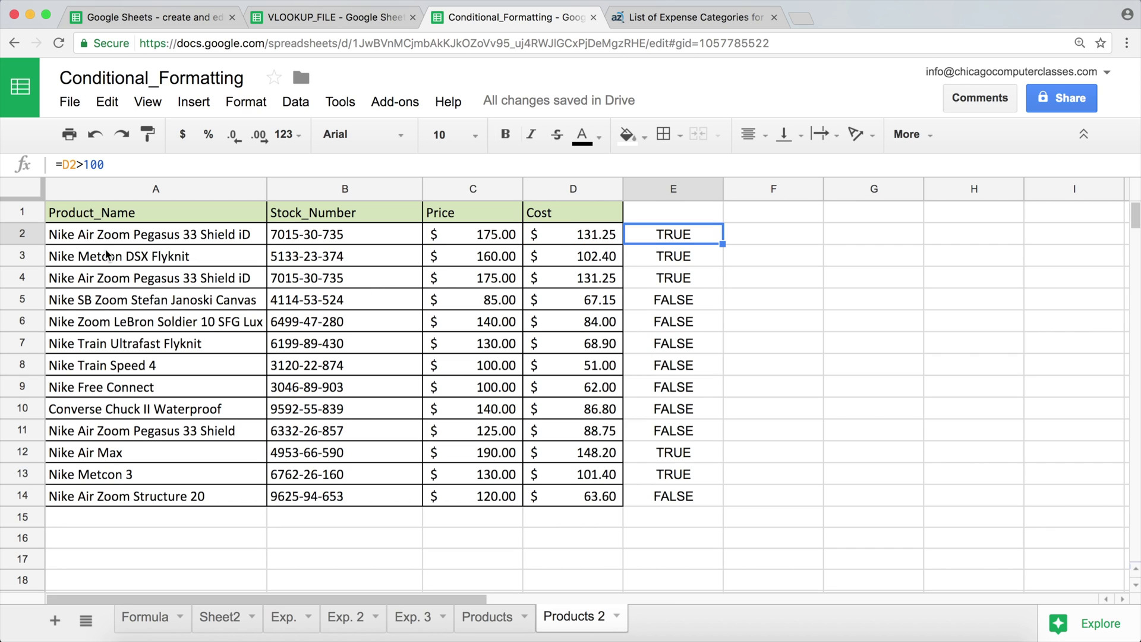
pyautogui.moveTo(95, 235); pyautogui.dragTo(594, 497)
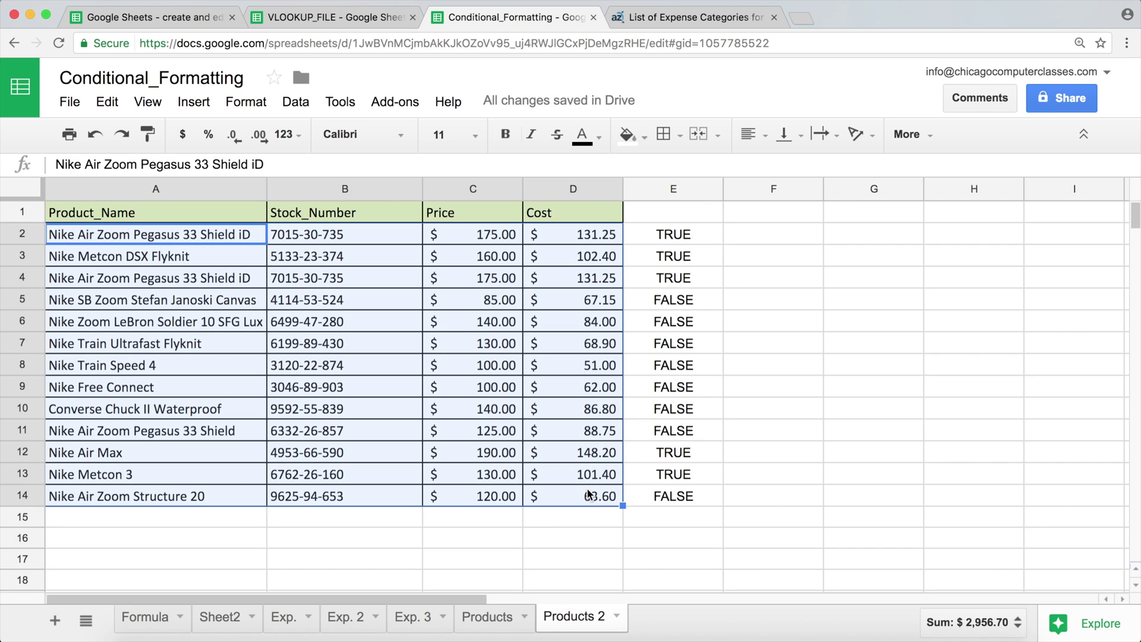
pyautogui.click(257, 107)
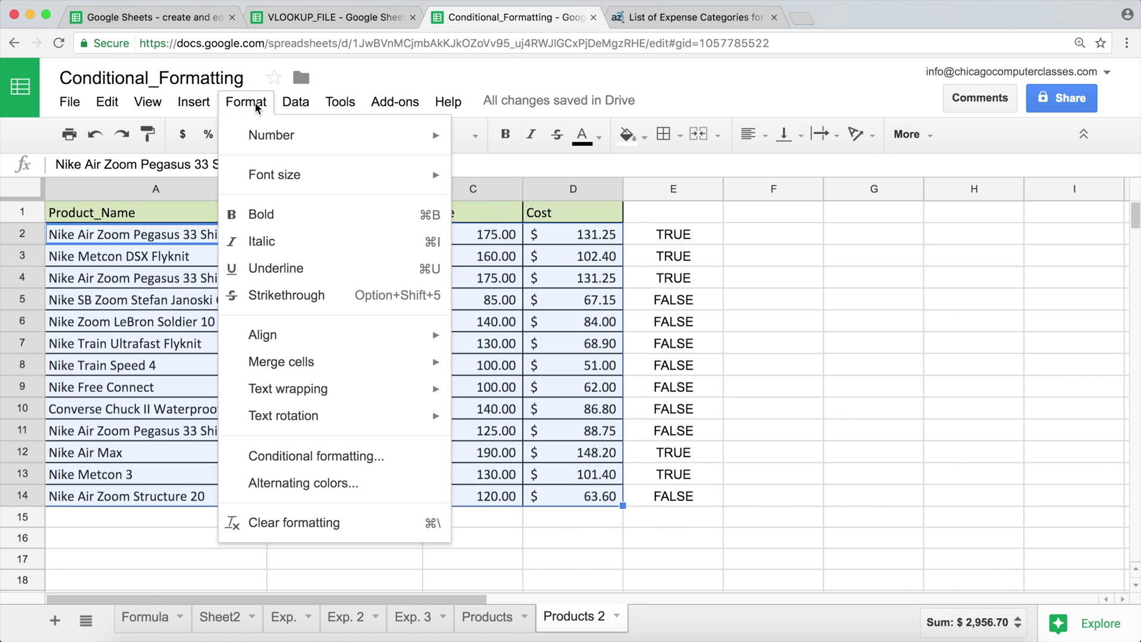
pyautogui.click(355, 457)
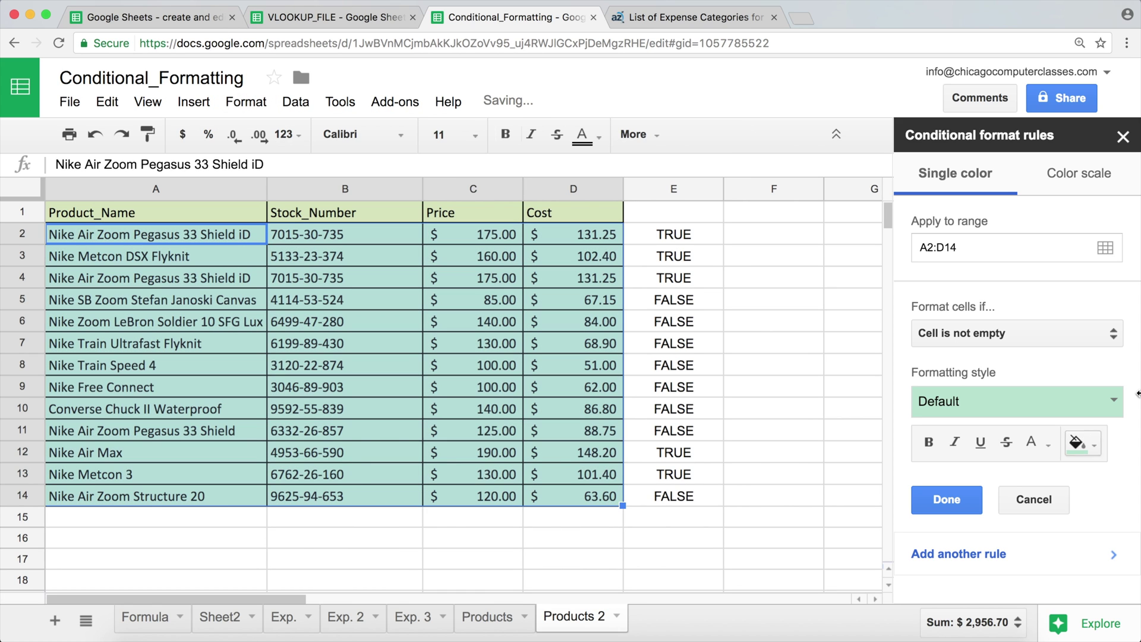
pyautogui.click(1032, 334)
pyautogui.moveTo(1136, 343); pyautogui.dragTo(1136, 478)
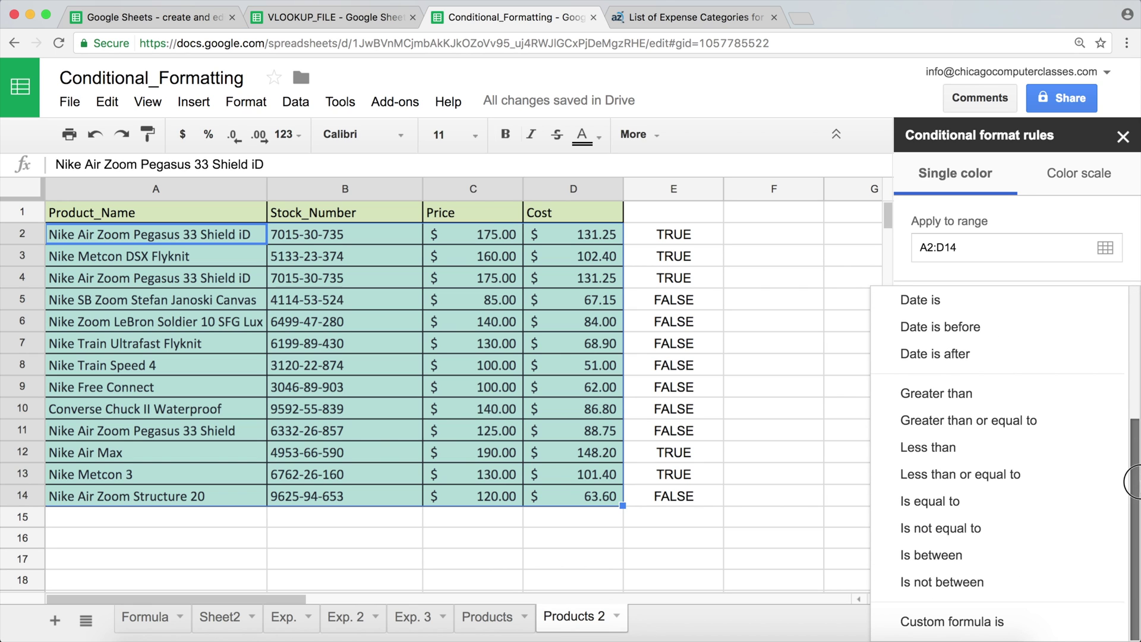
pyautogui.click(1004, 624)
pyautogui.click(953, 371)
pyautogui.write('=D2>100')
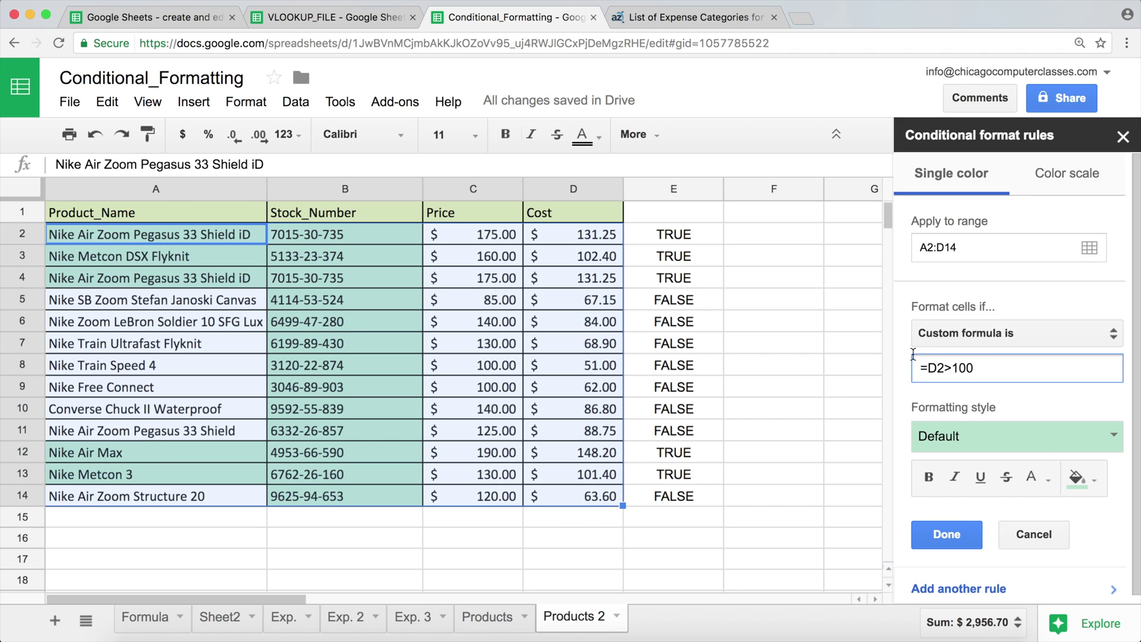
pyautogui.click(975, 436)
pyautogui.click(1081, 474)
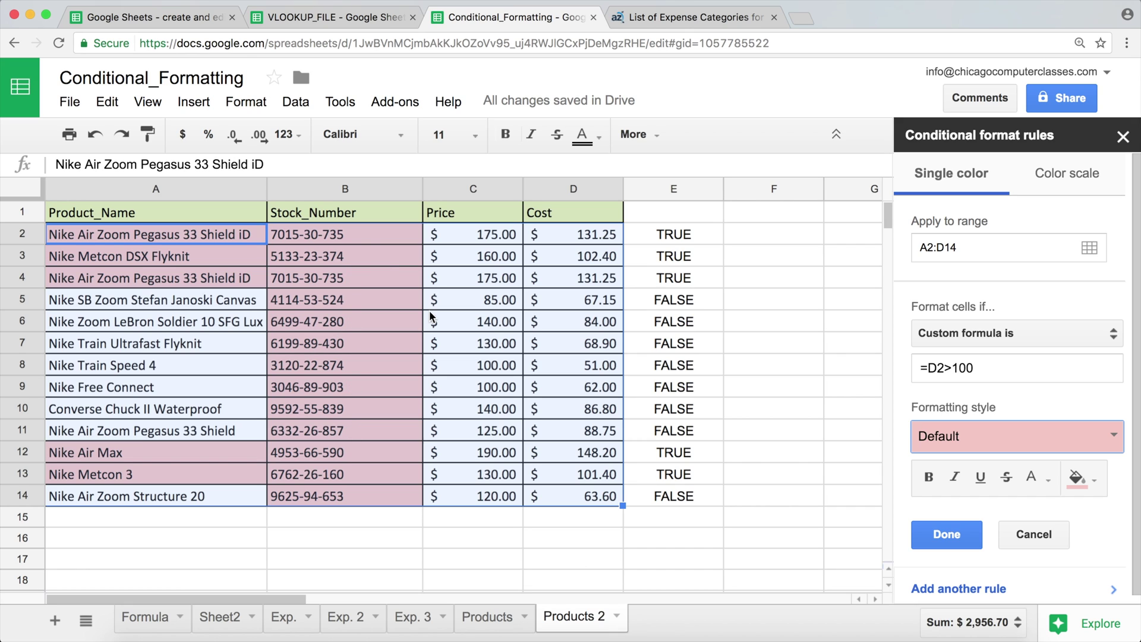
pyautogui.click(1044, 538)
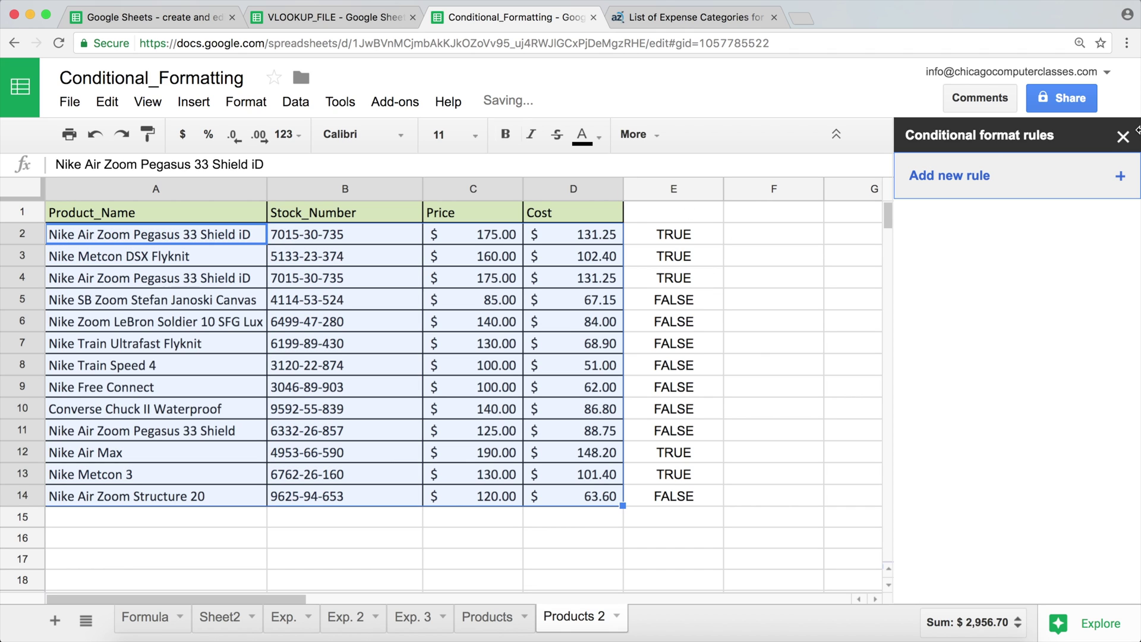
pyautogui.click(1124, 137)
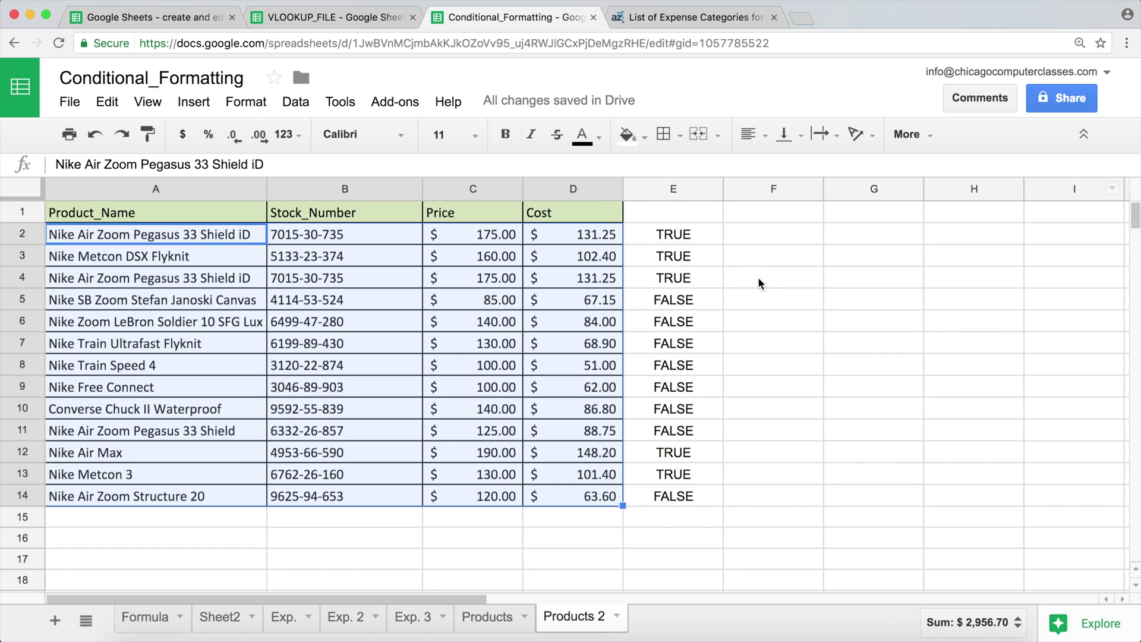
# Narrow the Stock_Number column B and select the results range E2:H14
pyautogui.moveTo(713, 234); pyautogui.dragTo(849, 496)
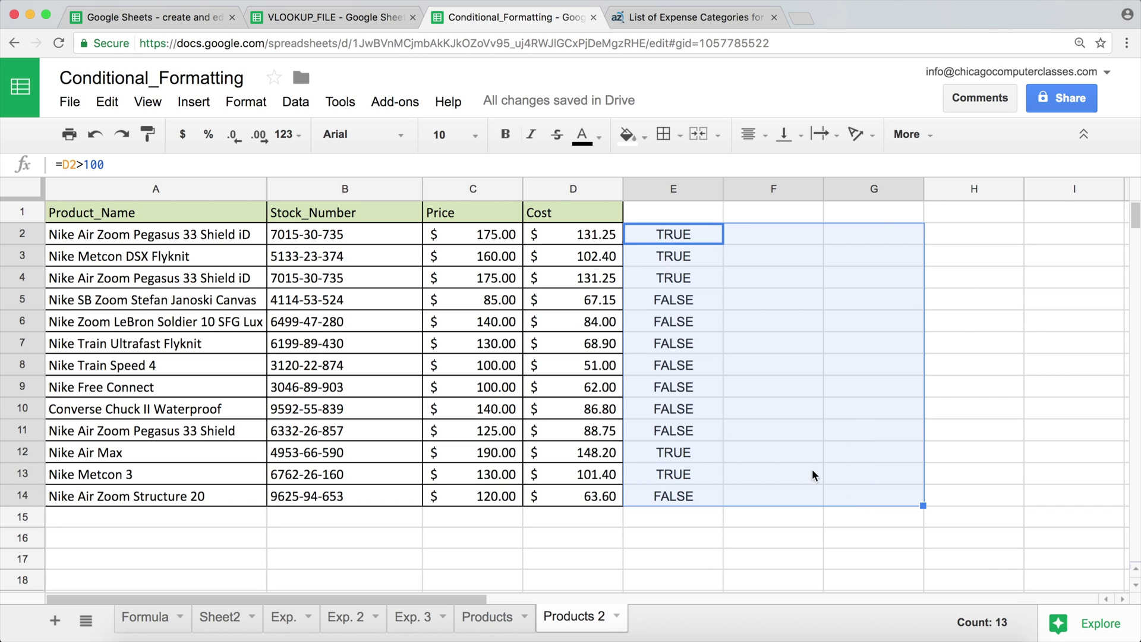
pyautogui.click(659, 243)
pyautogui.moveTo(660, 242); pyautogui.dragTo(803, 275)
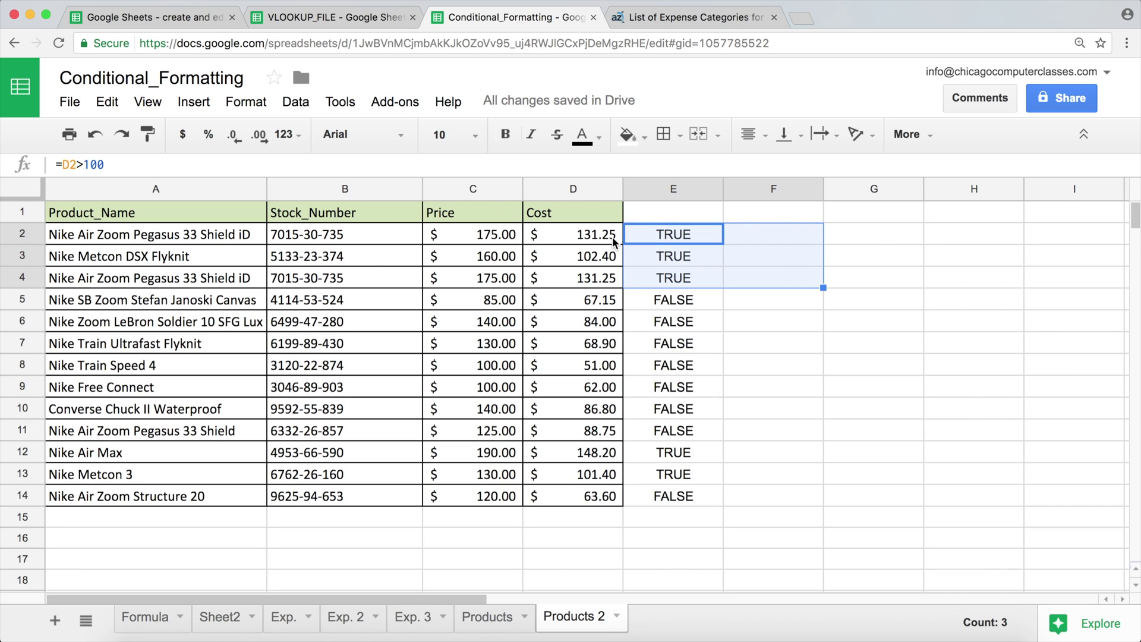
pyautogui.moveTo(423, 184); pyautogui.dragTo(391, 185)
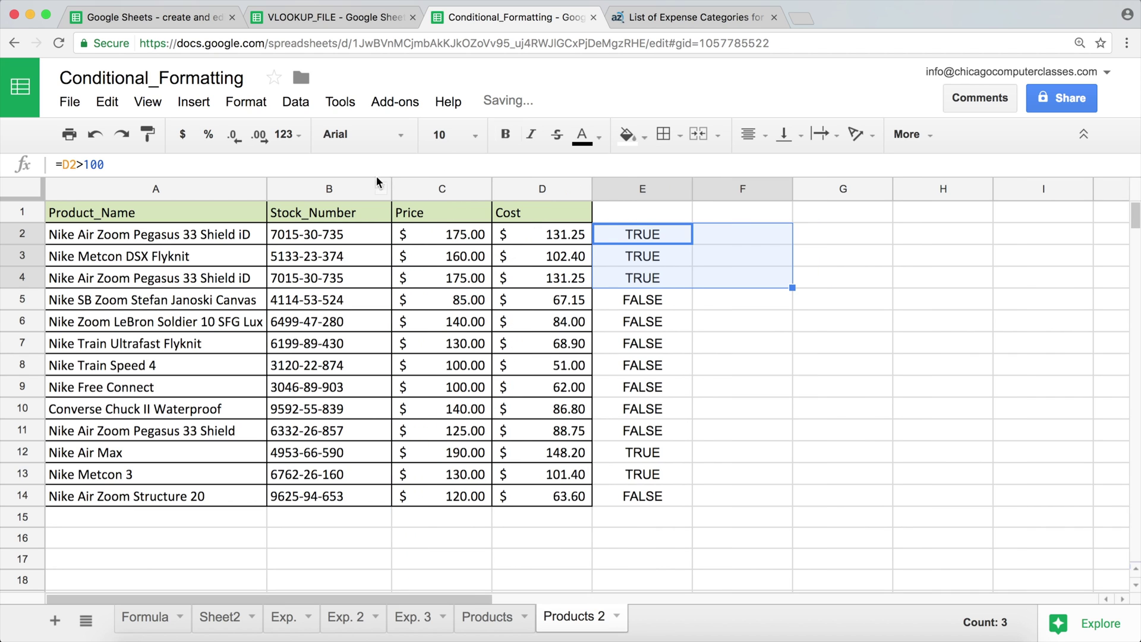
pyautogui.moveTo(150, 234); pyautogui.dragTo(553, 498)
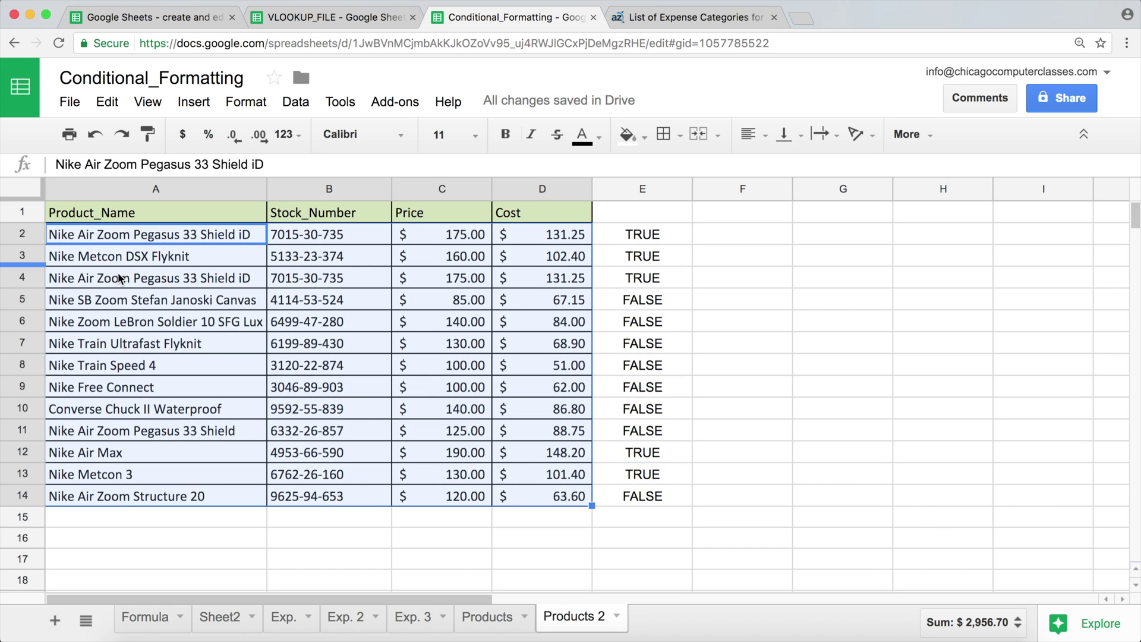
pyautogui.moveTo(673, 235); pyautogui.dragTo(952, 507)
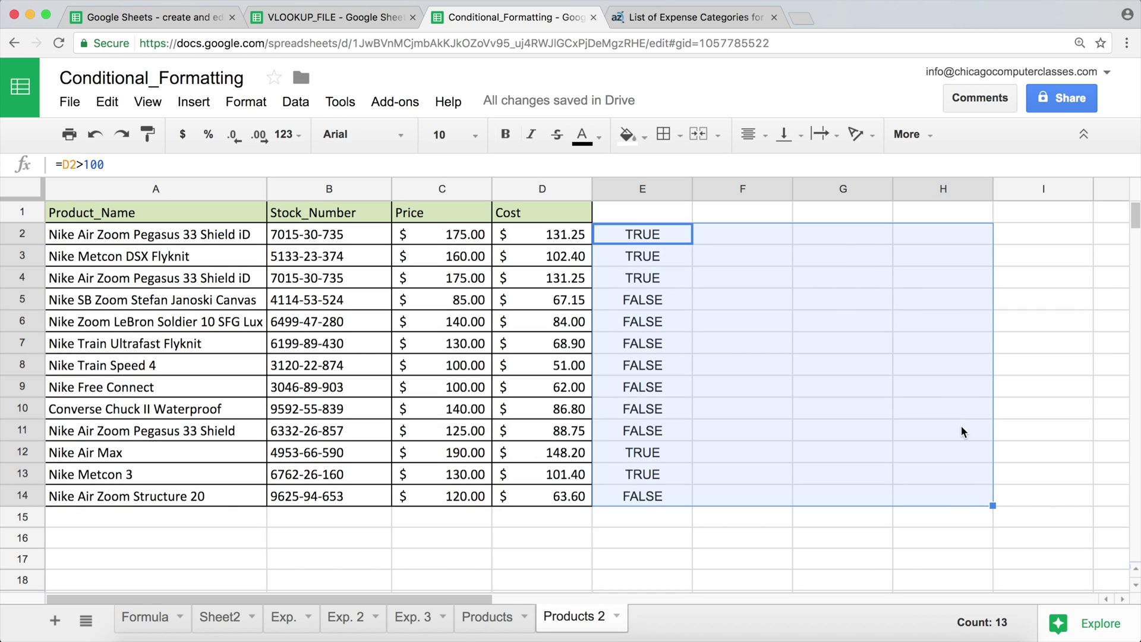
# Apply all borders to the range E2:H14
pyautogui.click(671, 131)
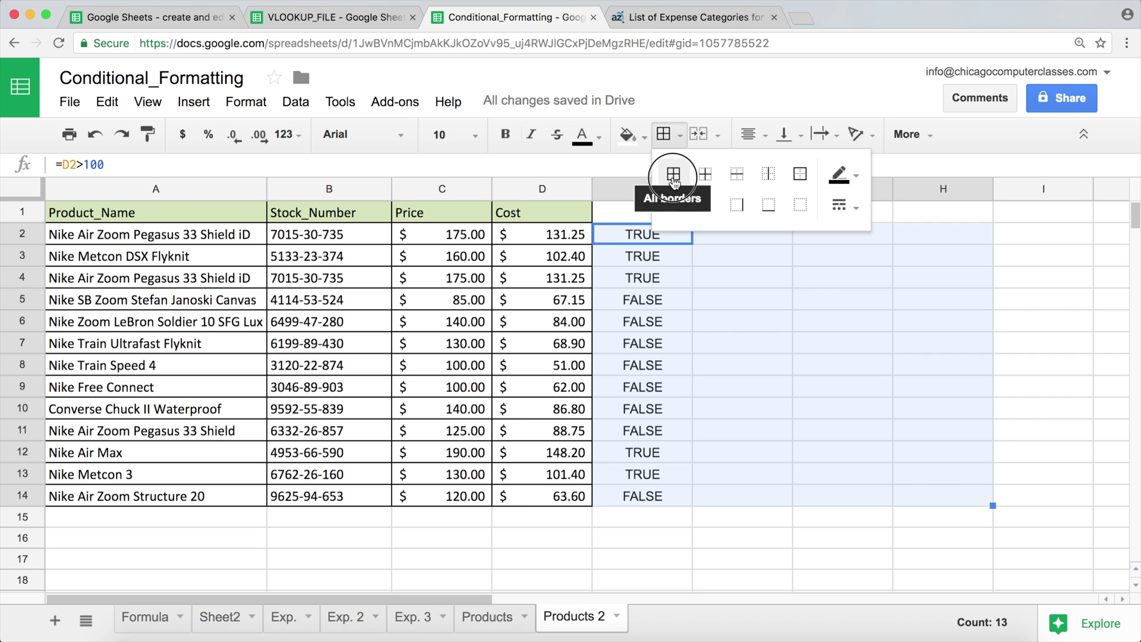
pyautogui.click(673, 175)
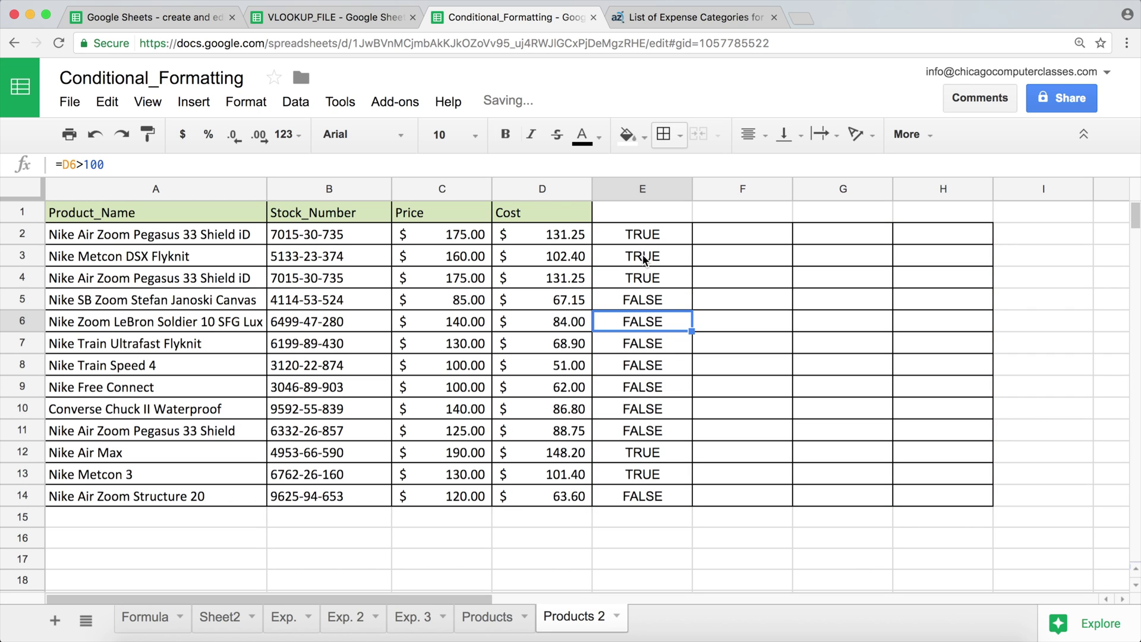
pyautogui.moveTo(636, 237); pyautogui.dragTo(967, 492)
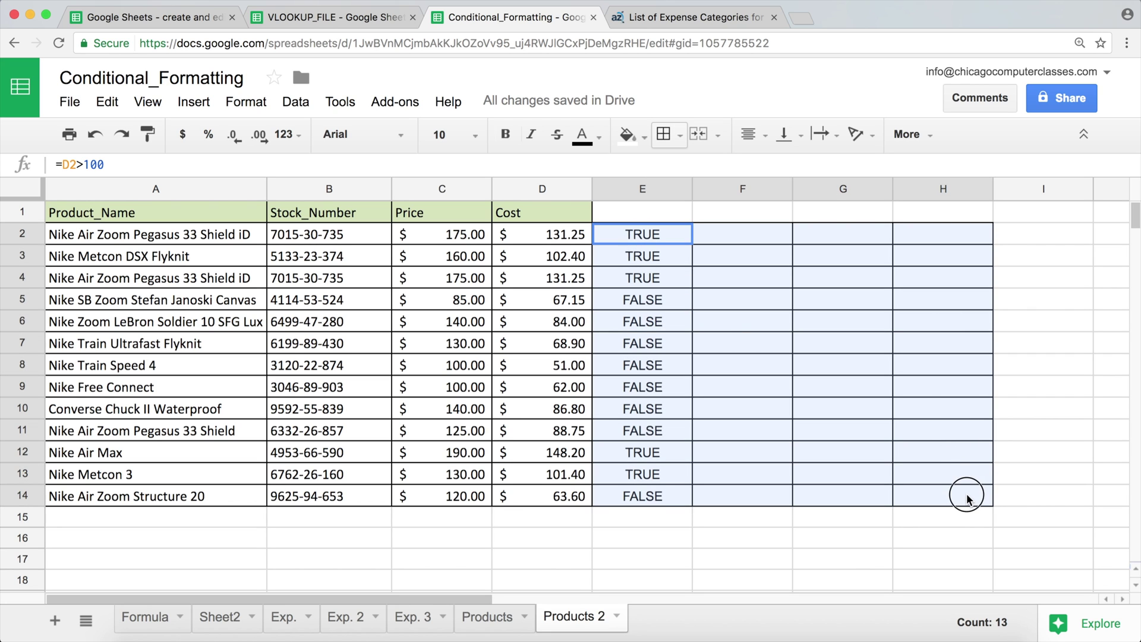
# Fill E2's >100 formula down to row 14 and across to column H
pyautogui.click(656, 236)
pyautogui.moveTo(692, 243); pyautogui.dragTo(998, 508)
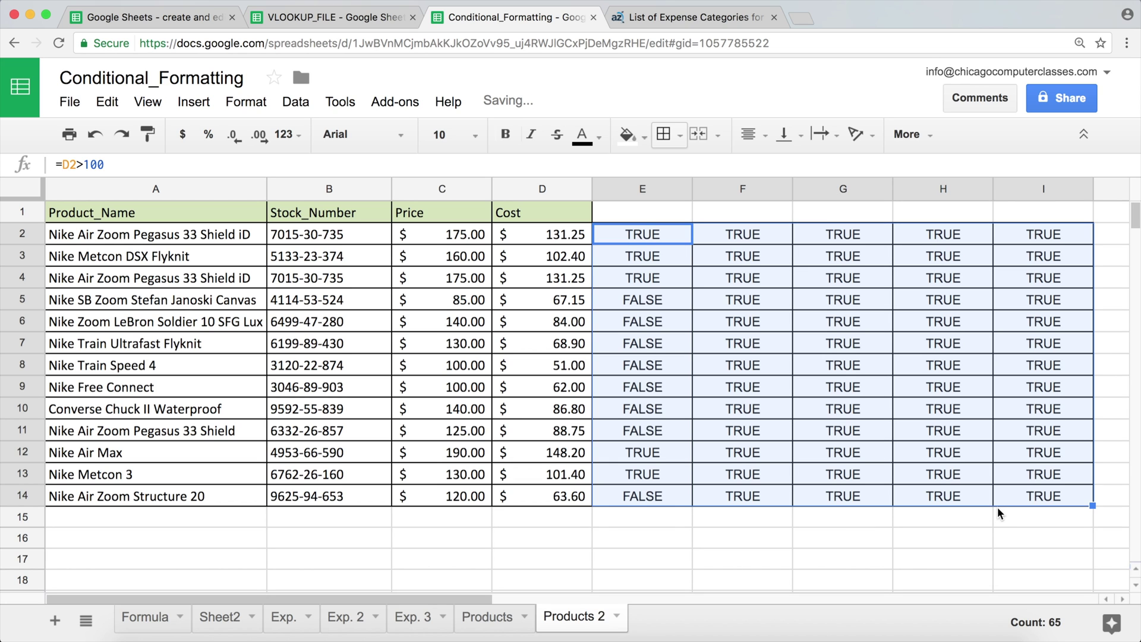
pyautogui.press('super+z')
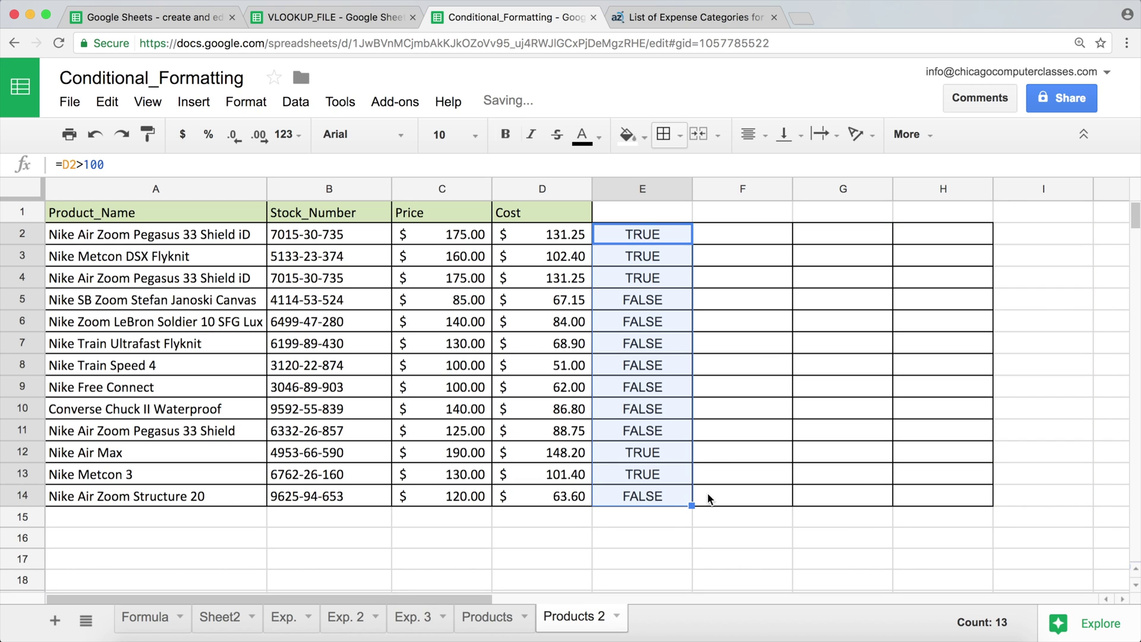
pyautogui.moveTo(693, 507); pyautogui.dragTo(988, 506)
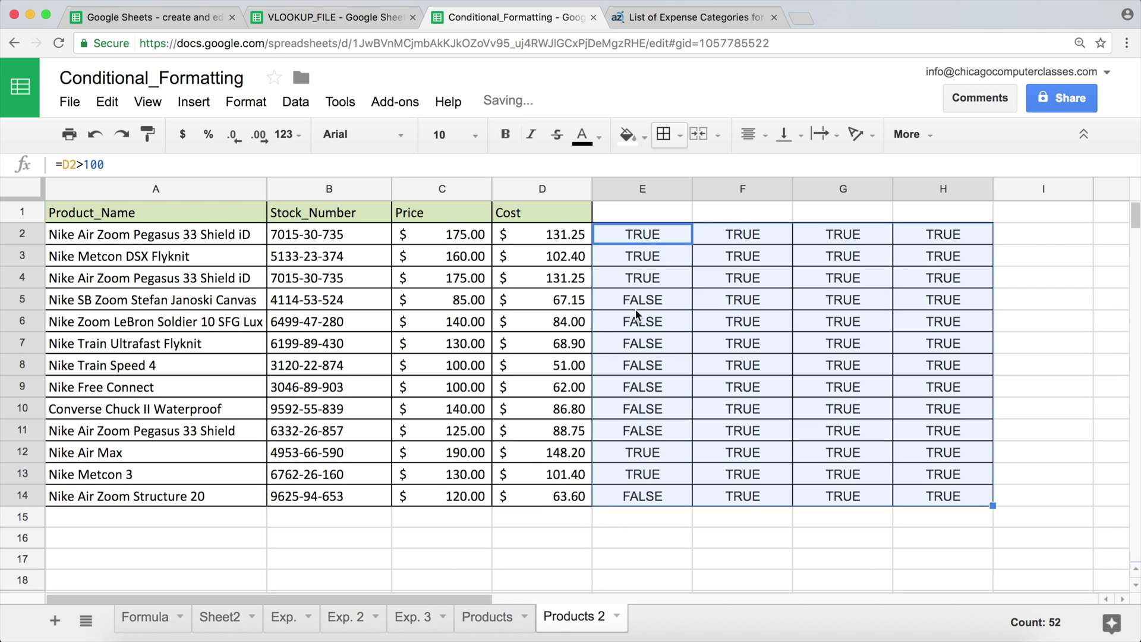
# Inspect the copied results across E:H in rows 2 and 5
pyautogui.click(657, 236)
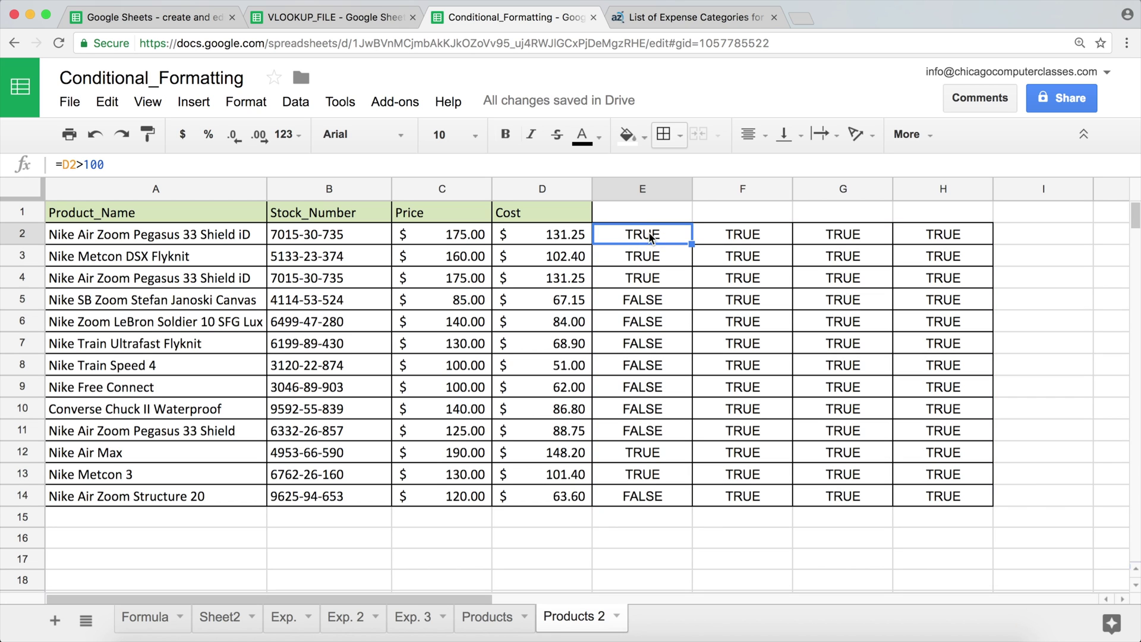
pyautogui.moveTo(940, 237); pyautogui.dragTo(663, 242)
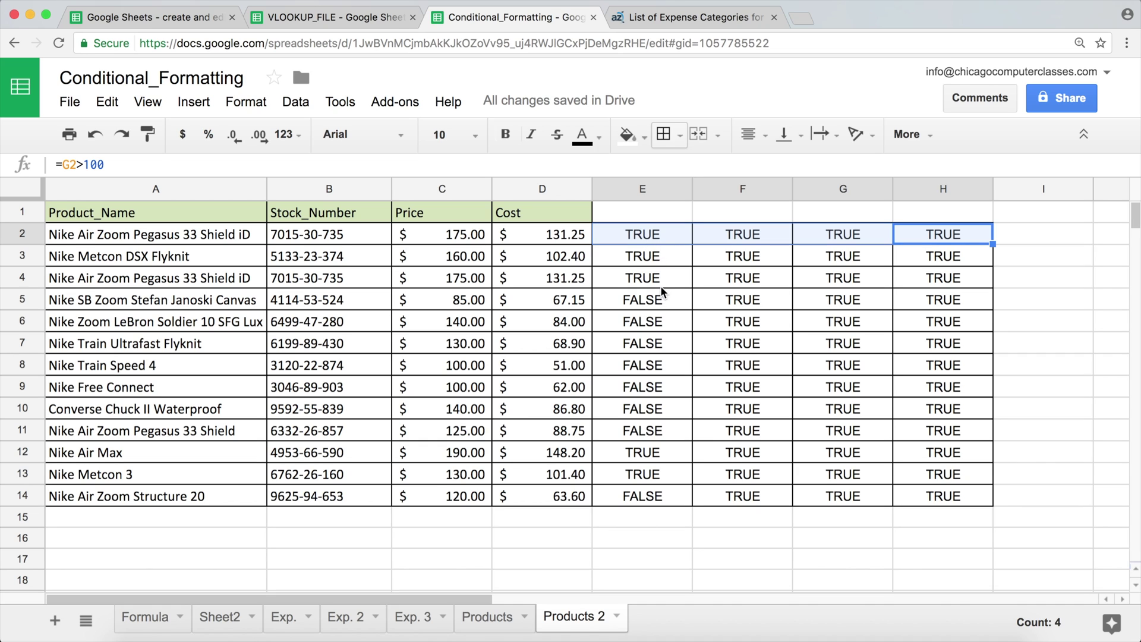
pyautogui.click(645, 302)
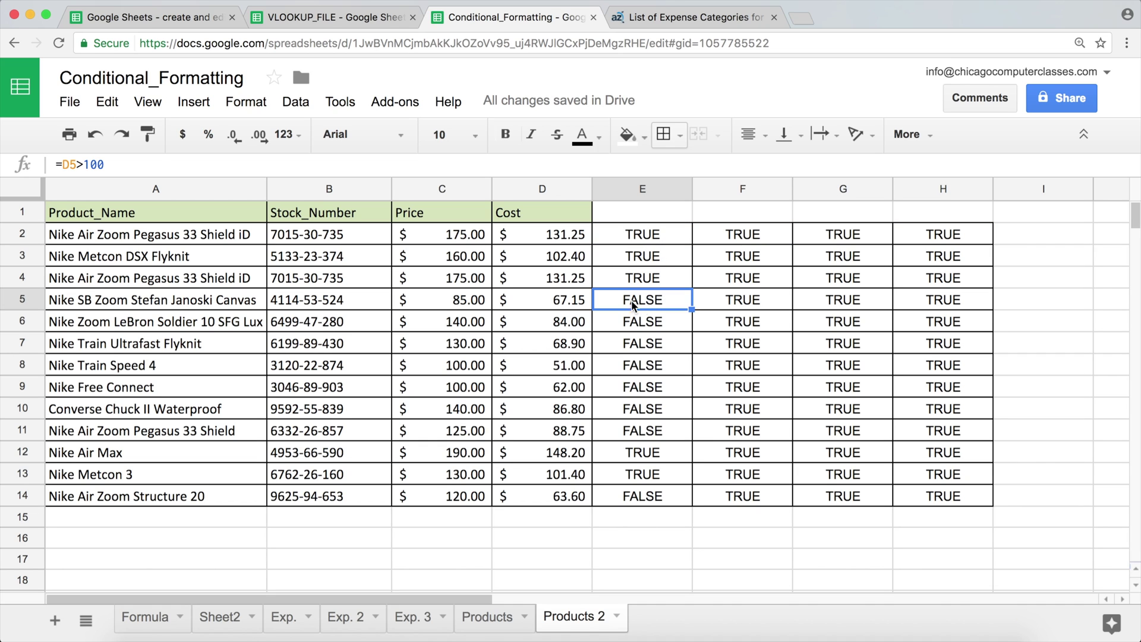
pyautogui.moveTo(635, 299); pyautogui.dragTo(943, 301)
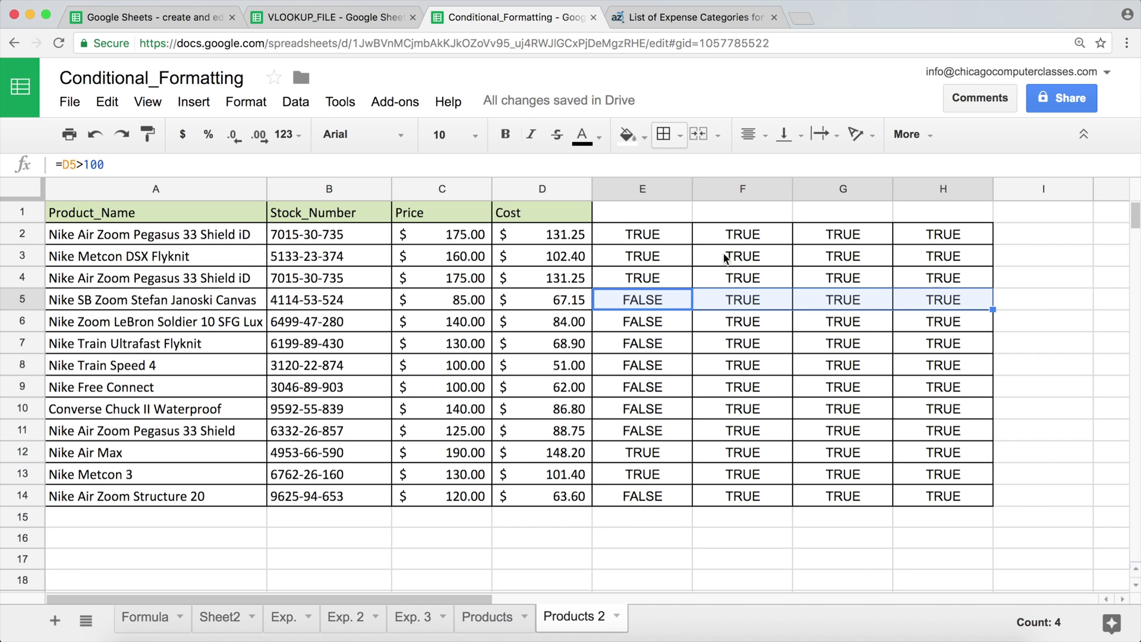
# Edit E2's formula to =$D2>100 so column D stays locked
pyautogui.doubleClick(640, 233)
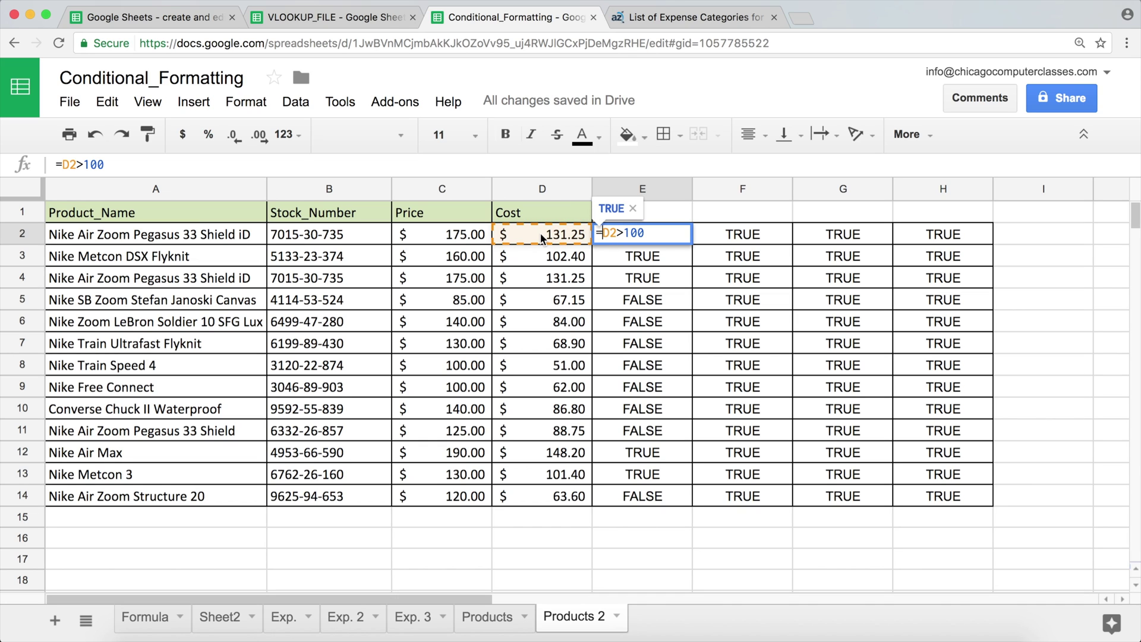
pyautogui.click(600, 234)
pyautogui.write('$')
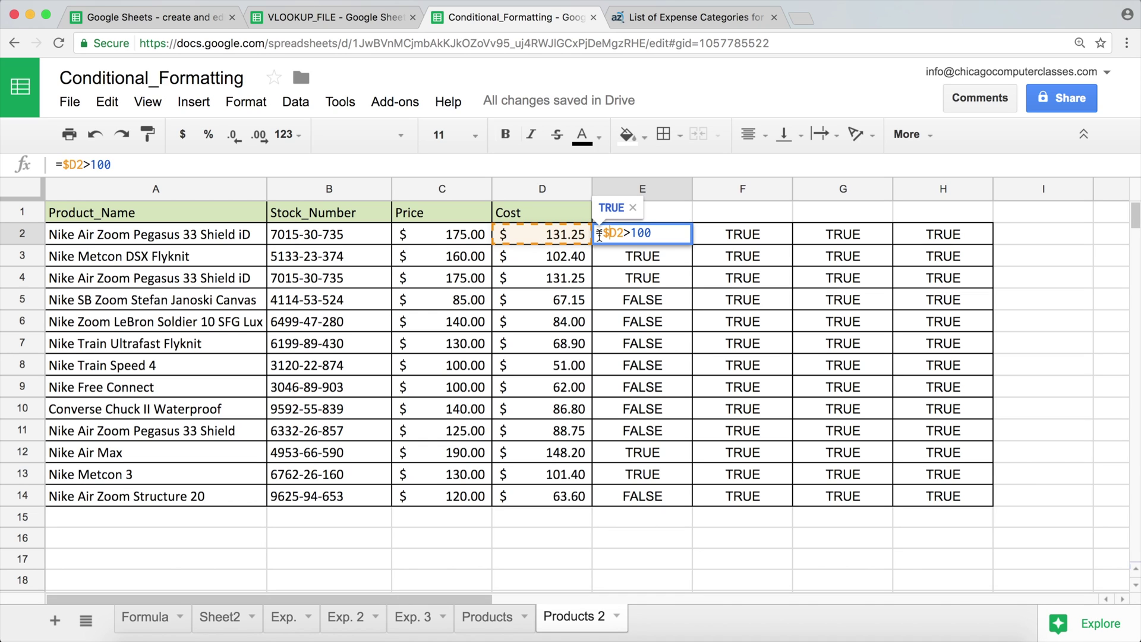
pyautogui.doubleClick(606, 236)
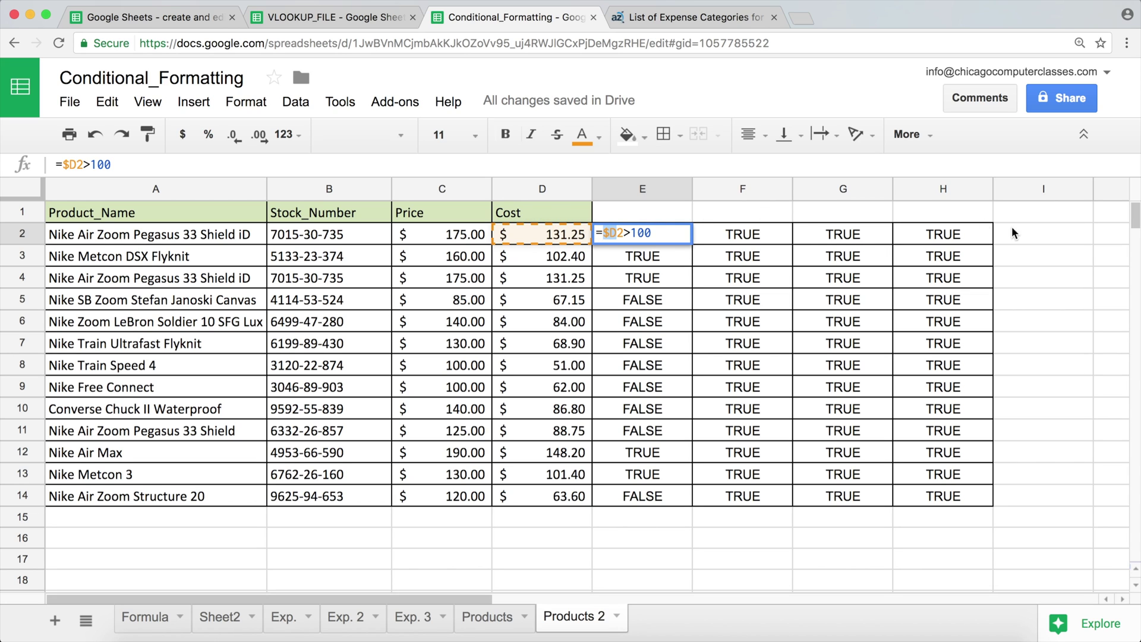
pyautogui.press('Return')
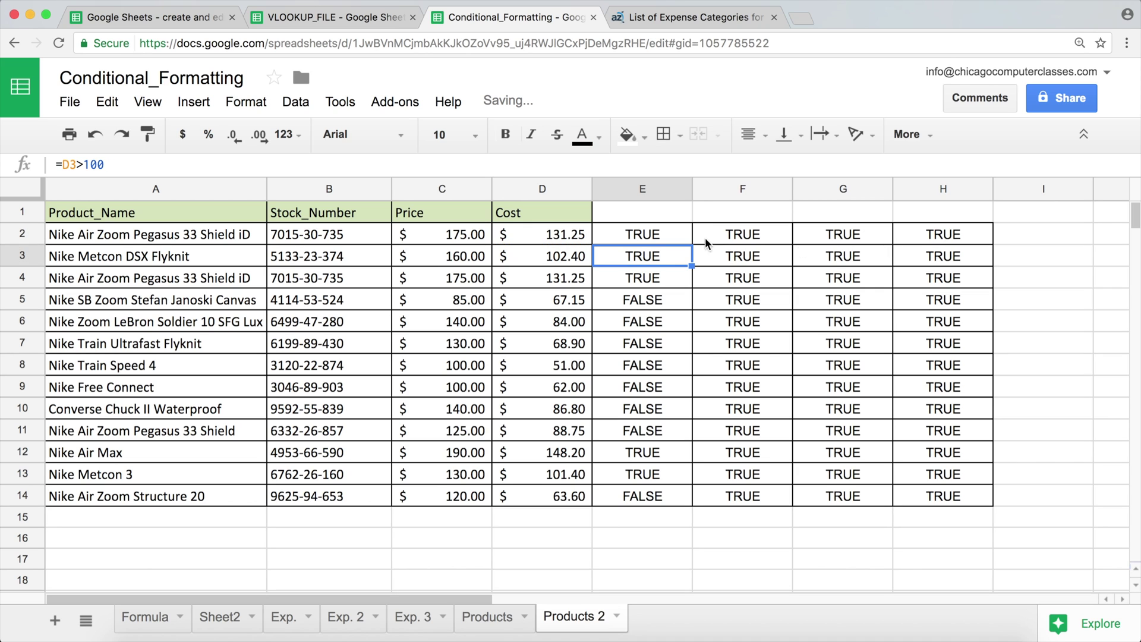
# Fill =$D2>100 through E2:H14 and check the TRUE and FALSE rows
pyautogui.click(681, 239)
pyautogui.moveTo(691, 244); pyautogui.dragTo(990, 503)
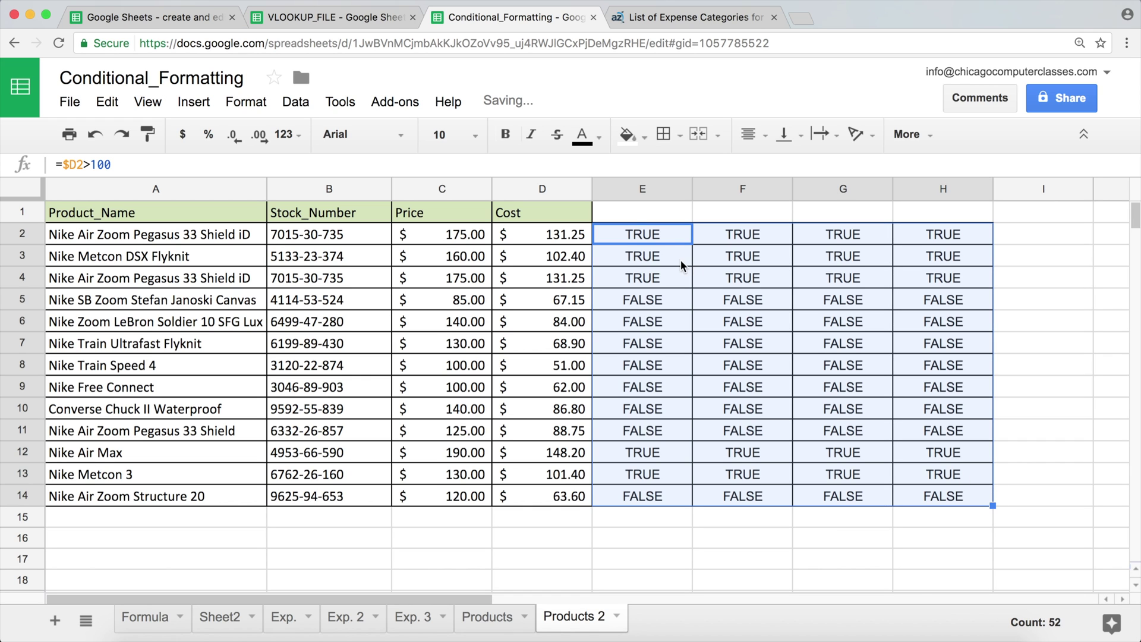
pyautogui.moveTo(653, 236); pyautogui.dragTo(938, 283)
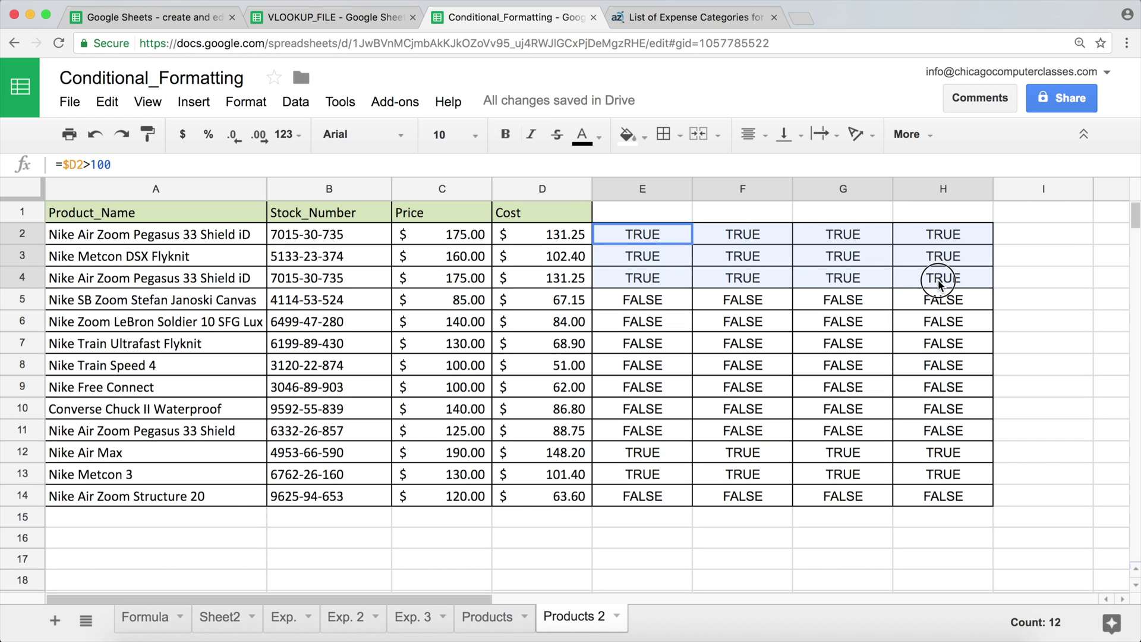
pyautogui.moveTo(639, 299); pyautogui.dragTo(949, 432)
pyautogui.moveTo(678, 453); pyautogui.dragTo(943, 498)
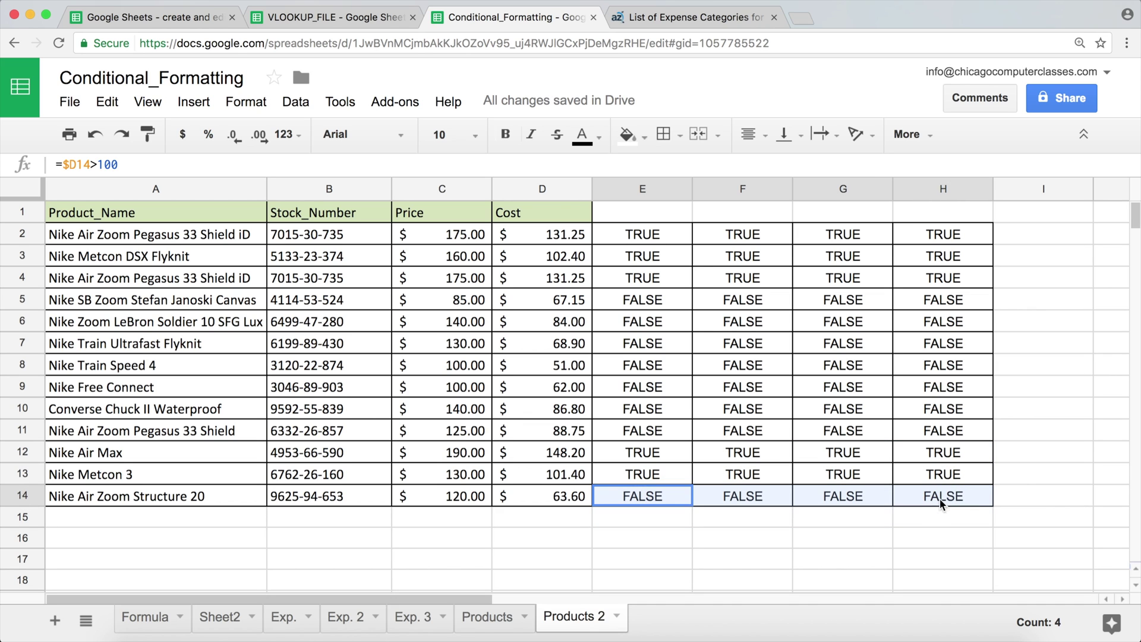
# Recheck E2's formula without changing it
pyautogui.click(654, 233)
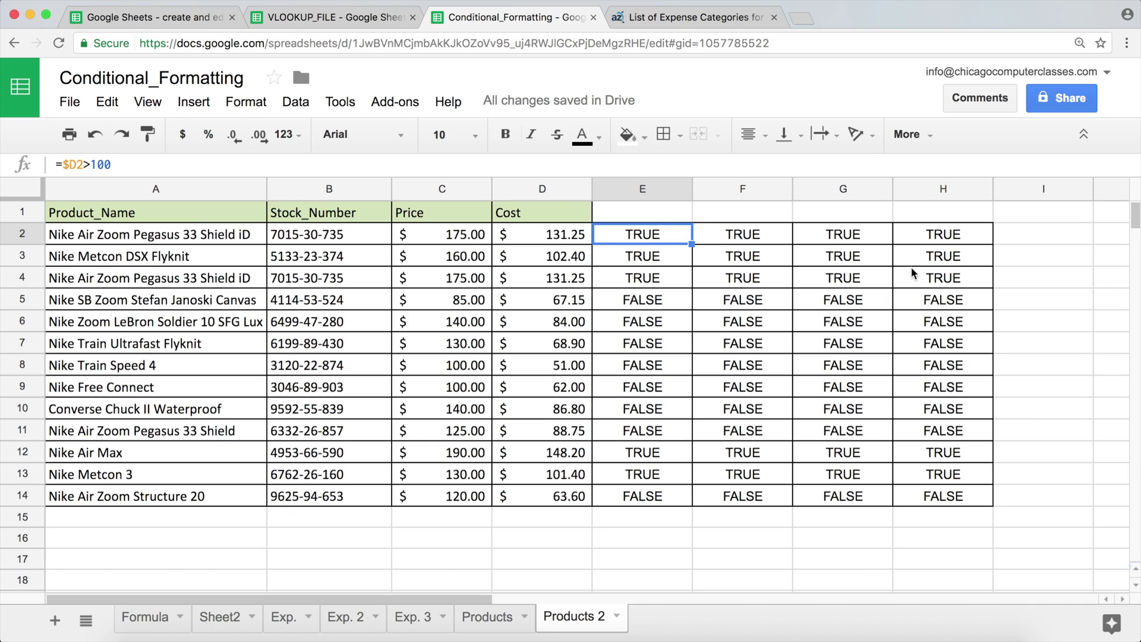
pyautogui.doubleClick(648, 233)
pyautogui.moveTo(669, 233); pyautogui.dragTo(573, 230)
pyautogui.hotkey('ctrl', 'c')
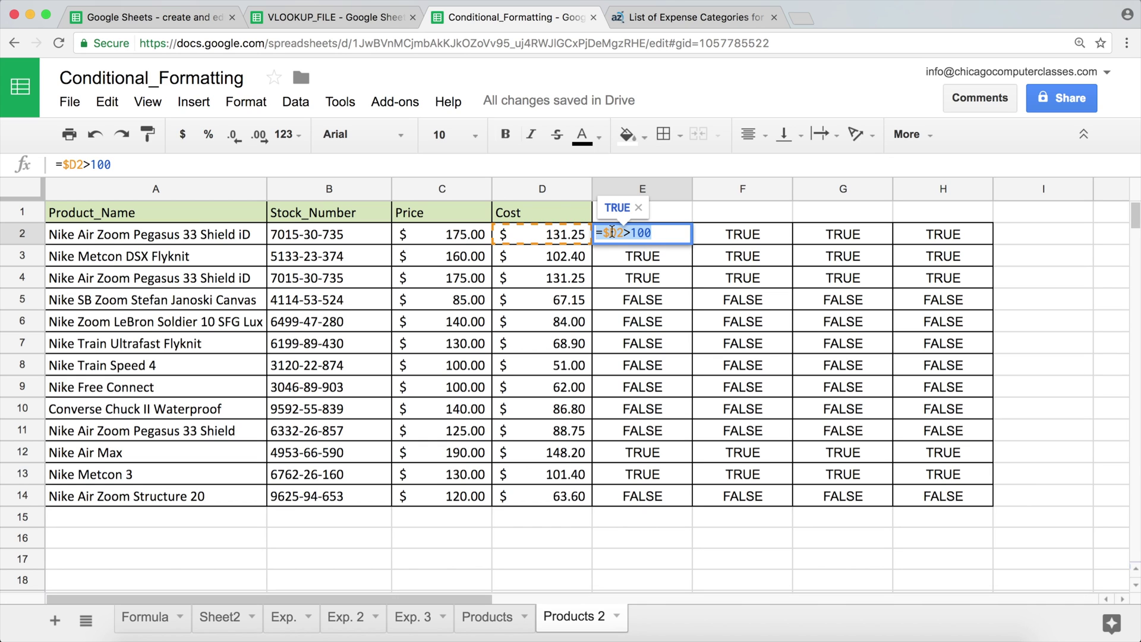
pyautogui.press('Escape')
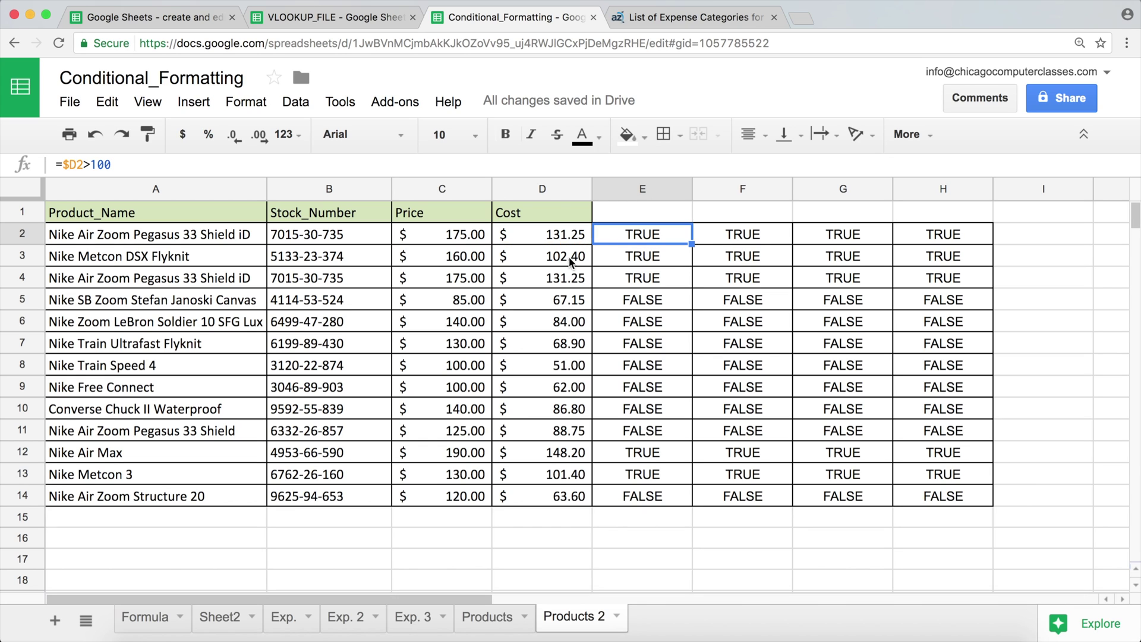
# Select the product data A2:D14 and bring up conditional formatting for it
pyautogui.click(88, 238)
pyautogui.click(651, 238)
pyautogui.moveTo(54, 233); pyautogui.dragTo(542, 496)
pyautogui.click(241, 107)
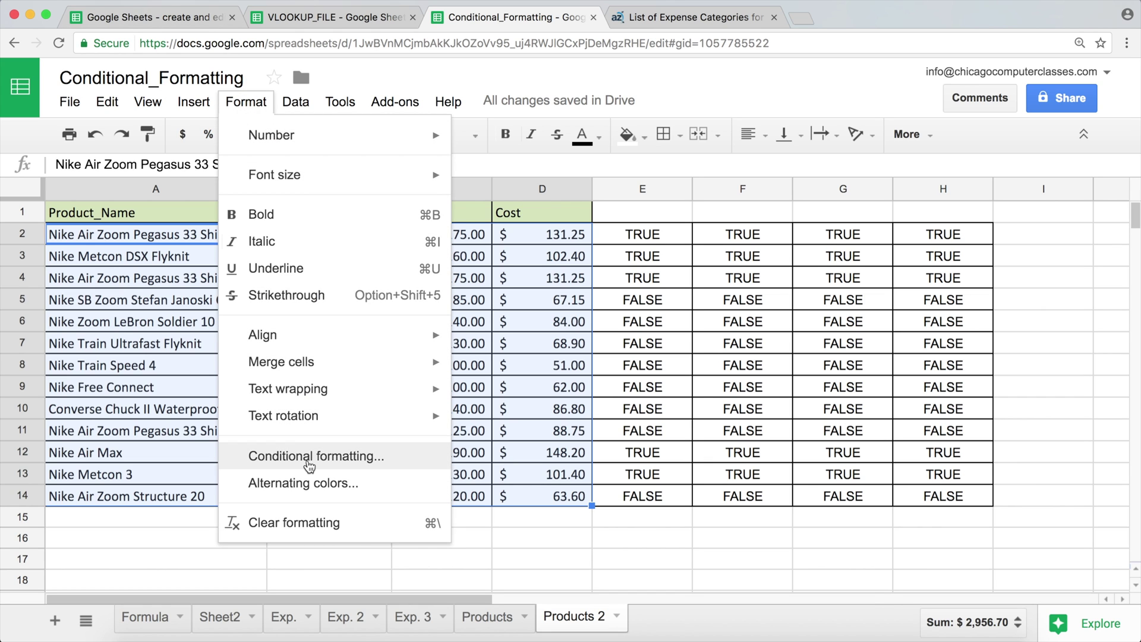
pyautogui.click(308, 459)
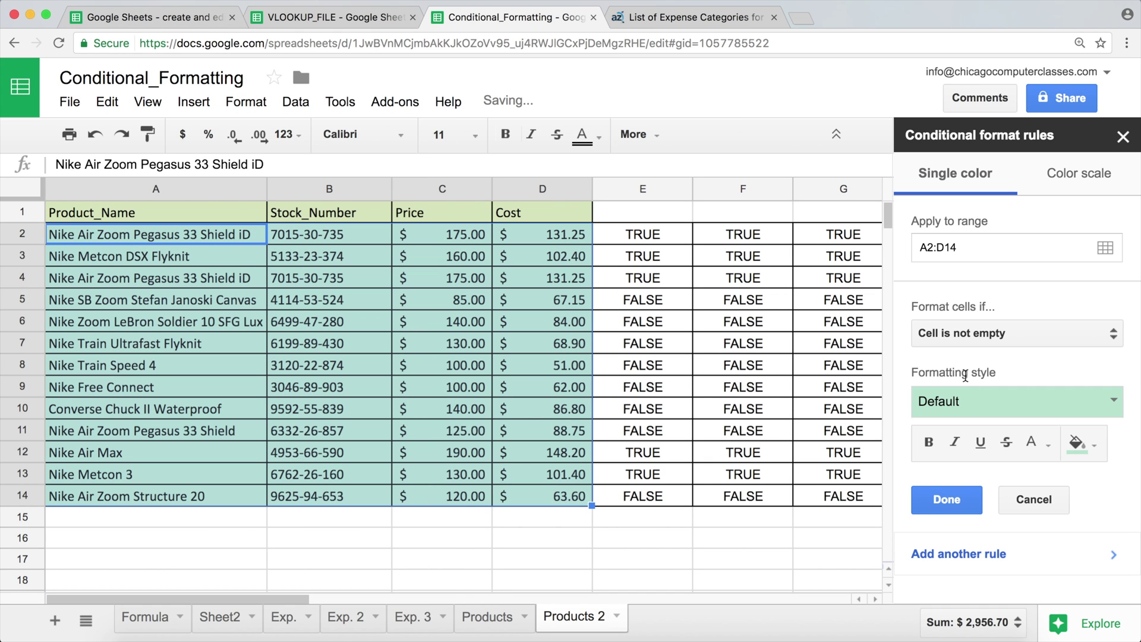
# Add a Custom formula is =$D2>100 rule with the yellow preset style and save it
pyautogui.click(1003, 326)
pyautogui.moveTo(1132, 336); pyautogui.dragTo(1132, 480)
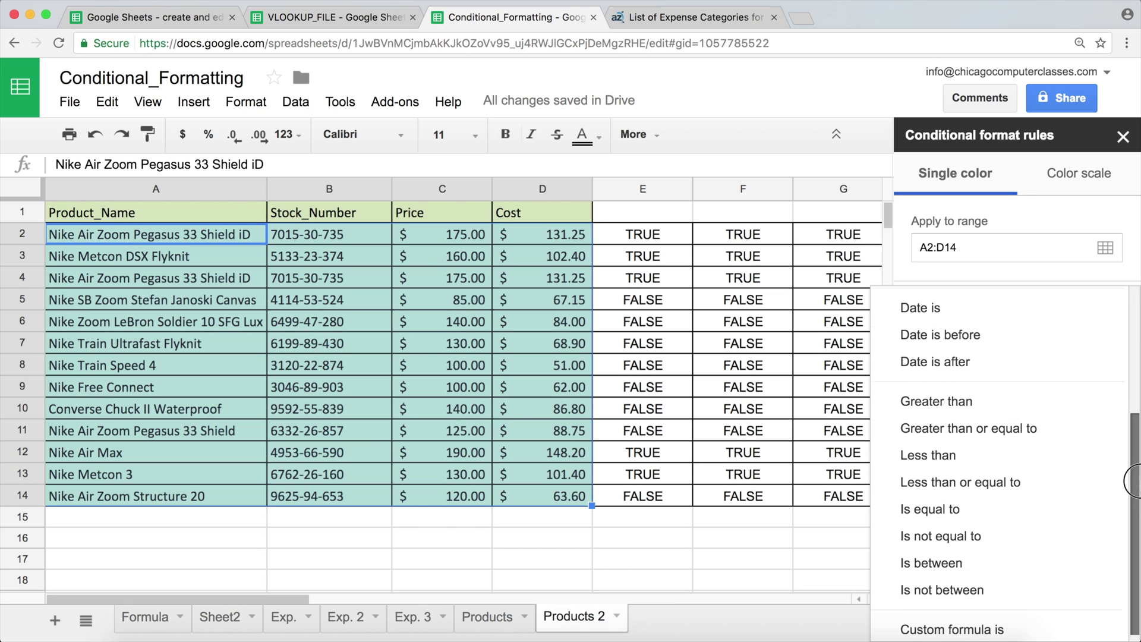
pyautogui.click(999, 620)
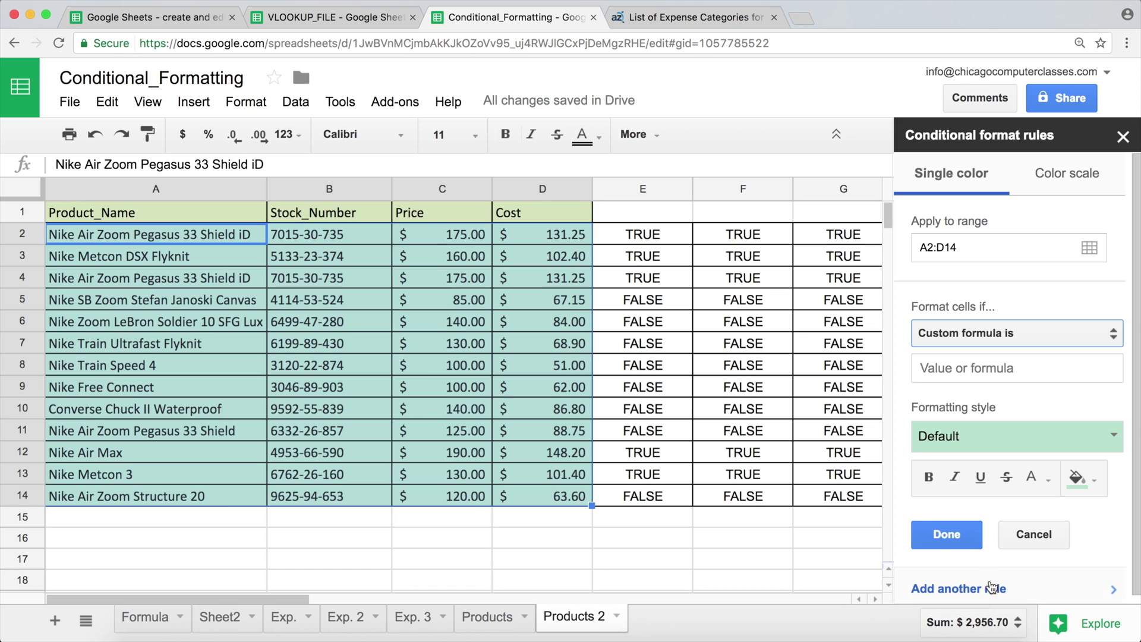
pyautogui.click(946, 370)
pyautogui.hotkey('ctrl', 'v')
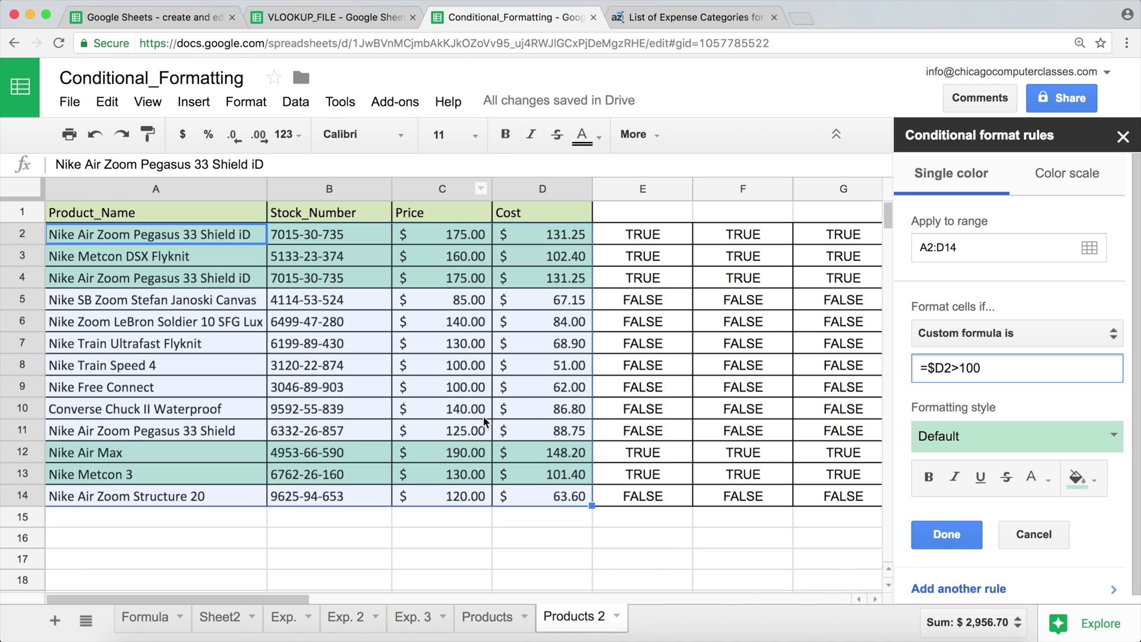
pyautogui.click(1097, 439)
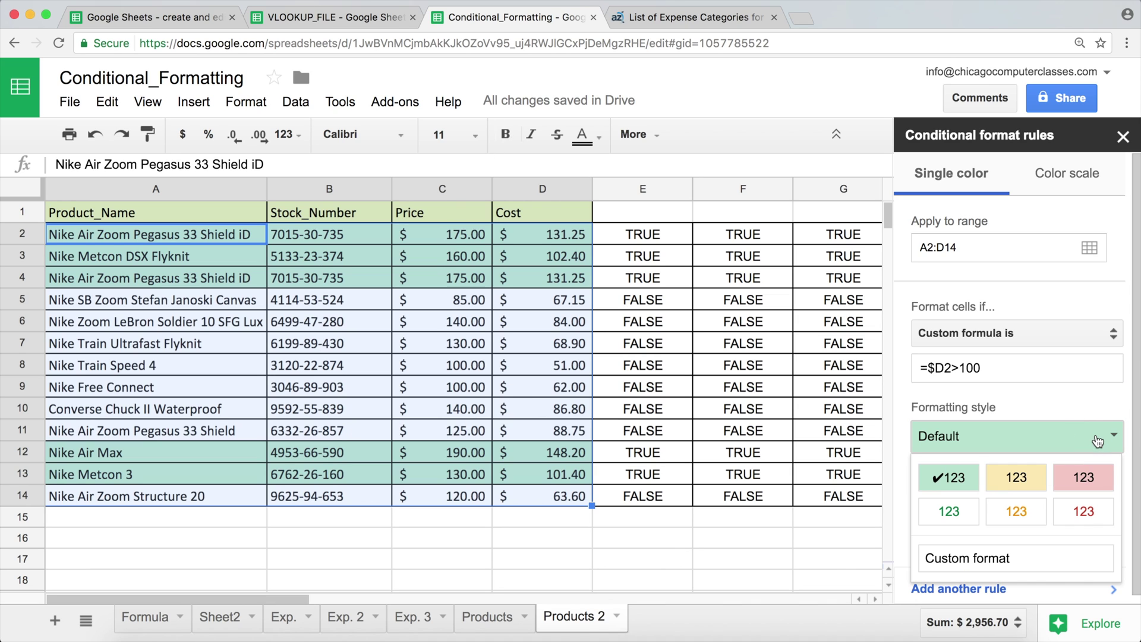
pyautogui.click(1023, 476)
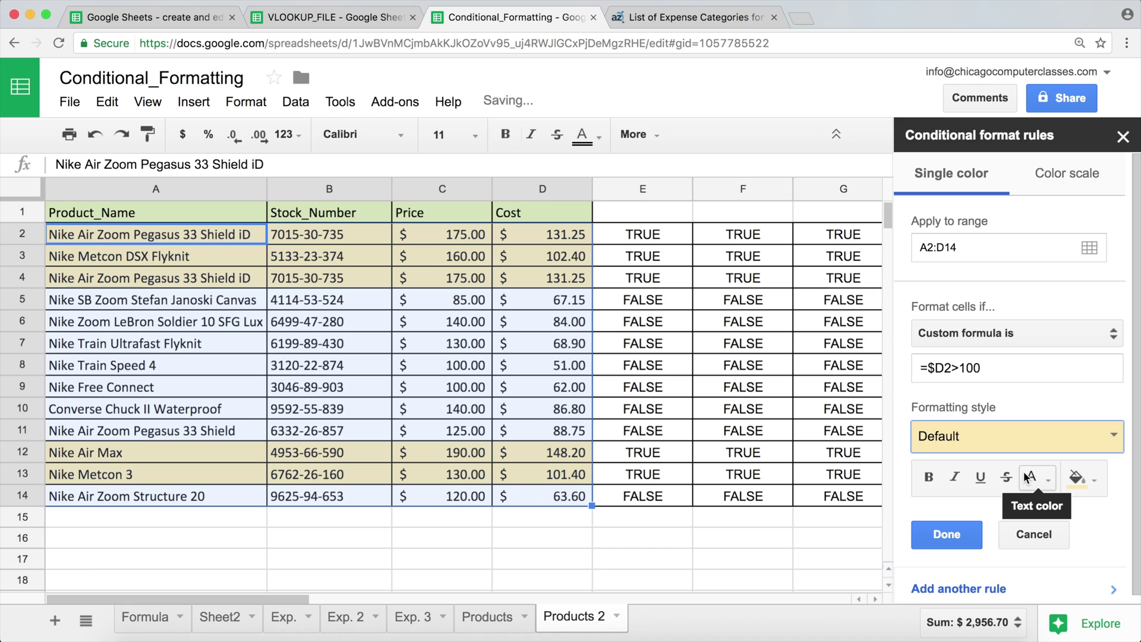
pyautogui.click(948, 534)
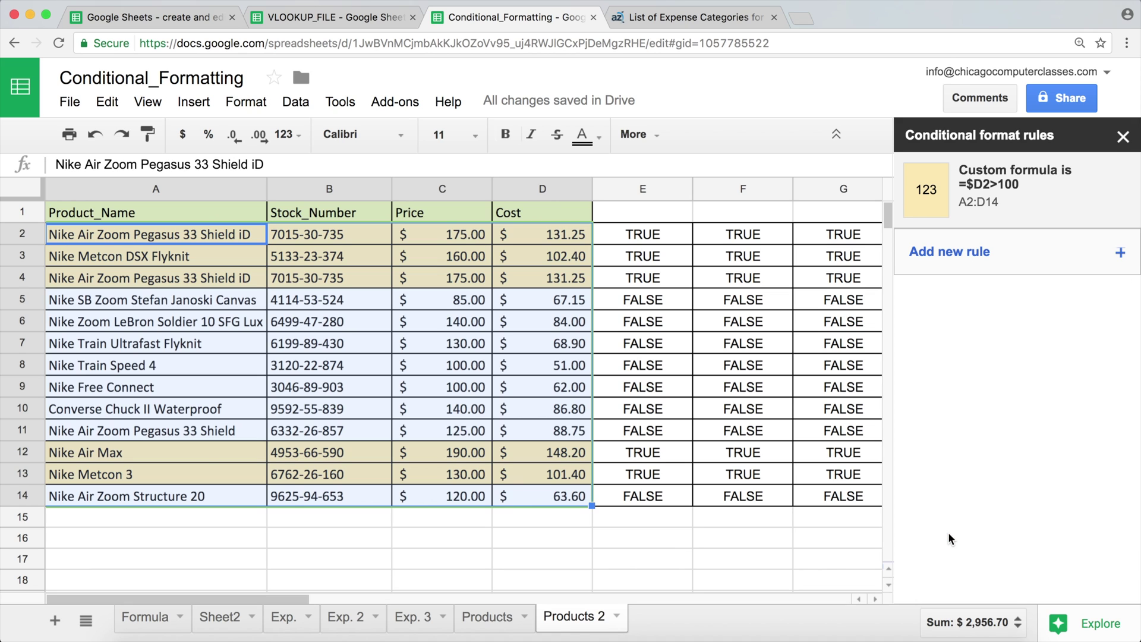
pyautogui.click(1123, 136)
# Delete helper columns E through H and reselect the product table A2:D14
pyautogui.moveTo(639, 189); pyautogui.dragTo(947, 189)
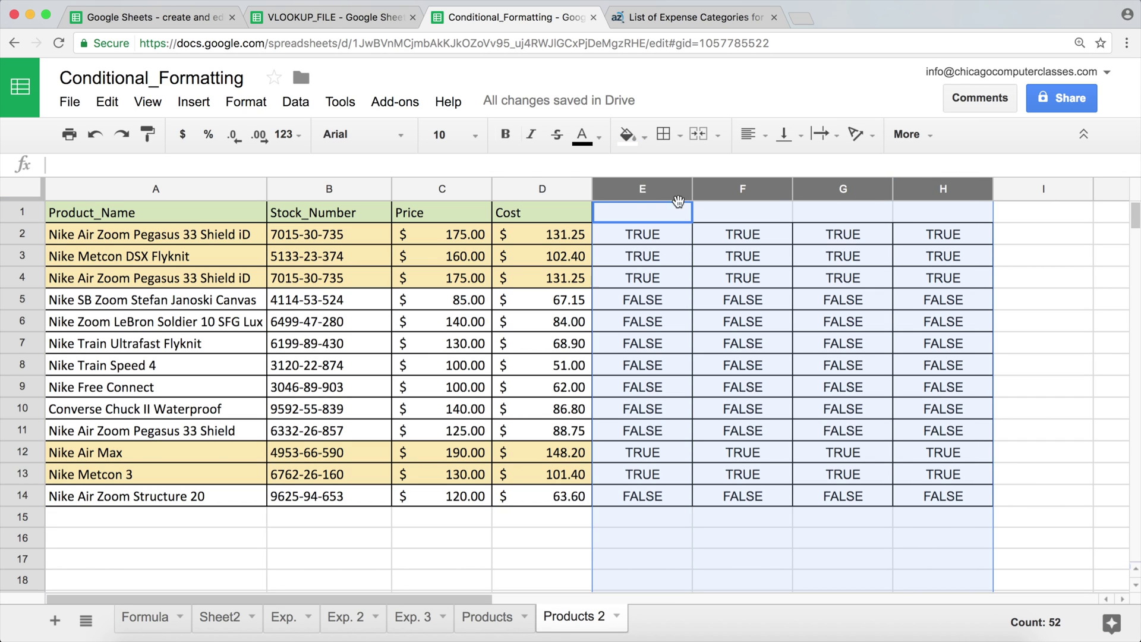
pyautogui.moveTo(660, 194)
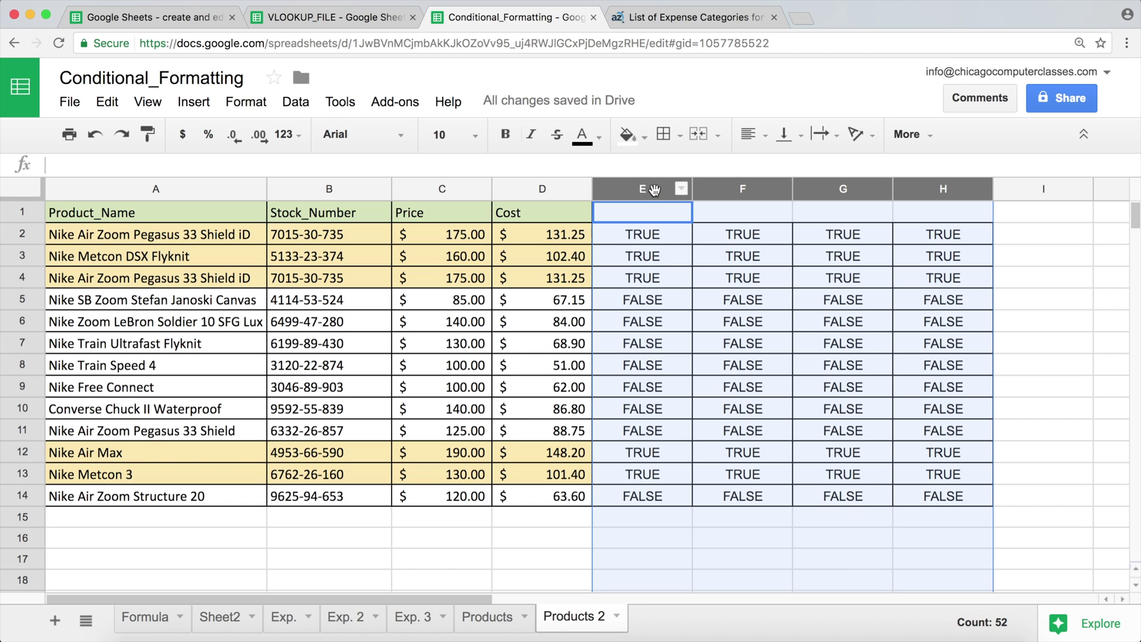
pyautogui.rightClick(655, 189)
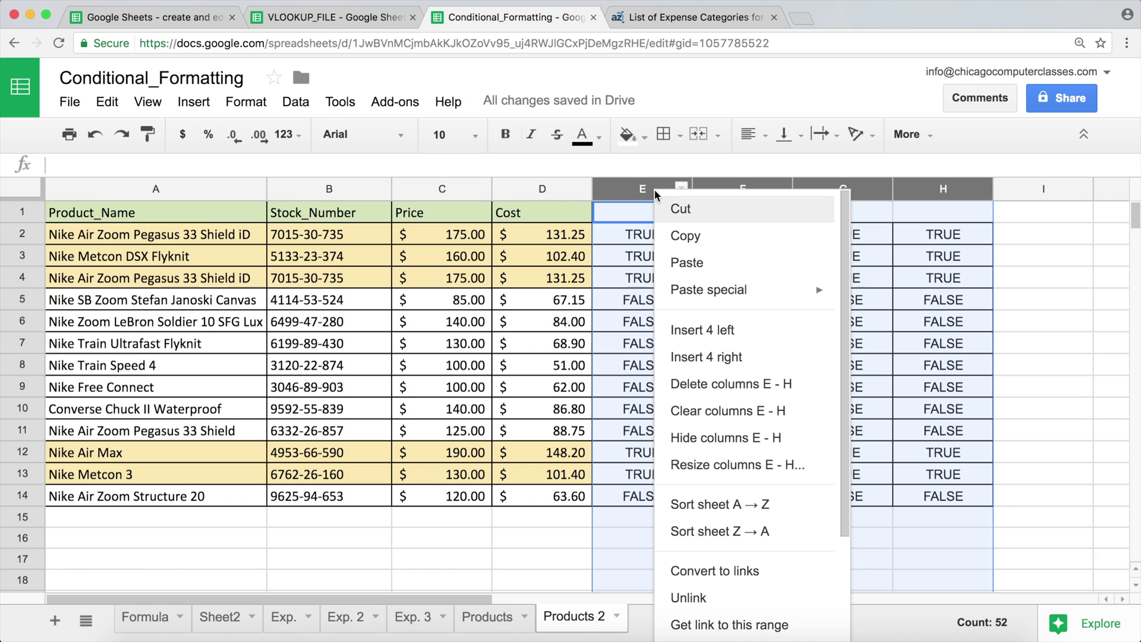
pyautogui.click(722, 383)
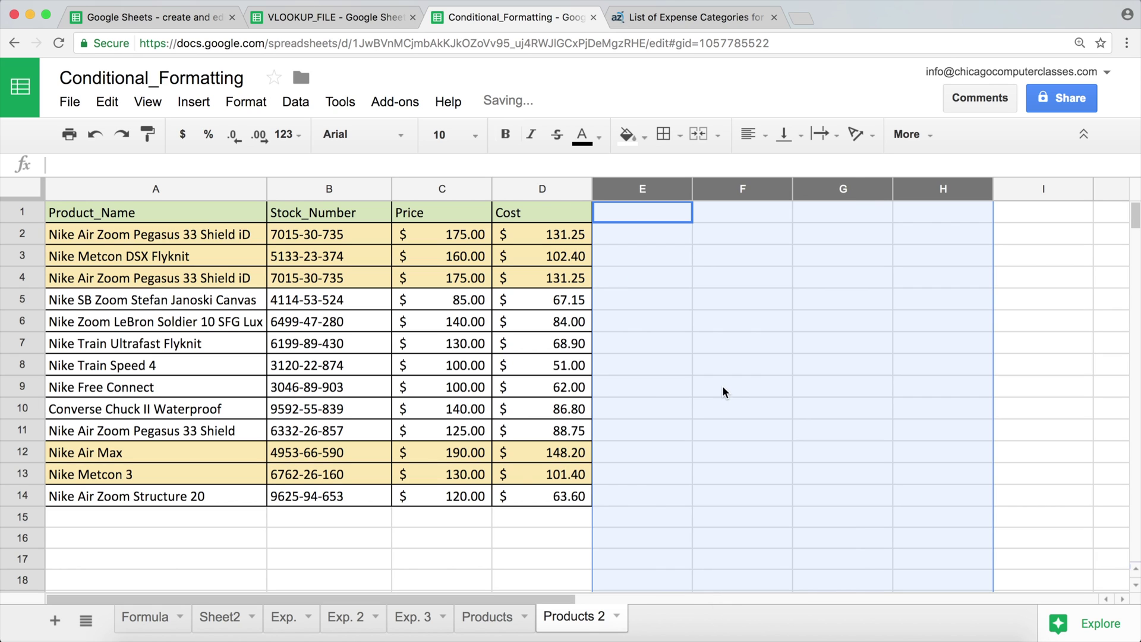
pyautogui.click(690, 367)
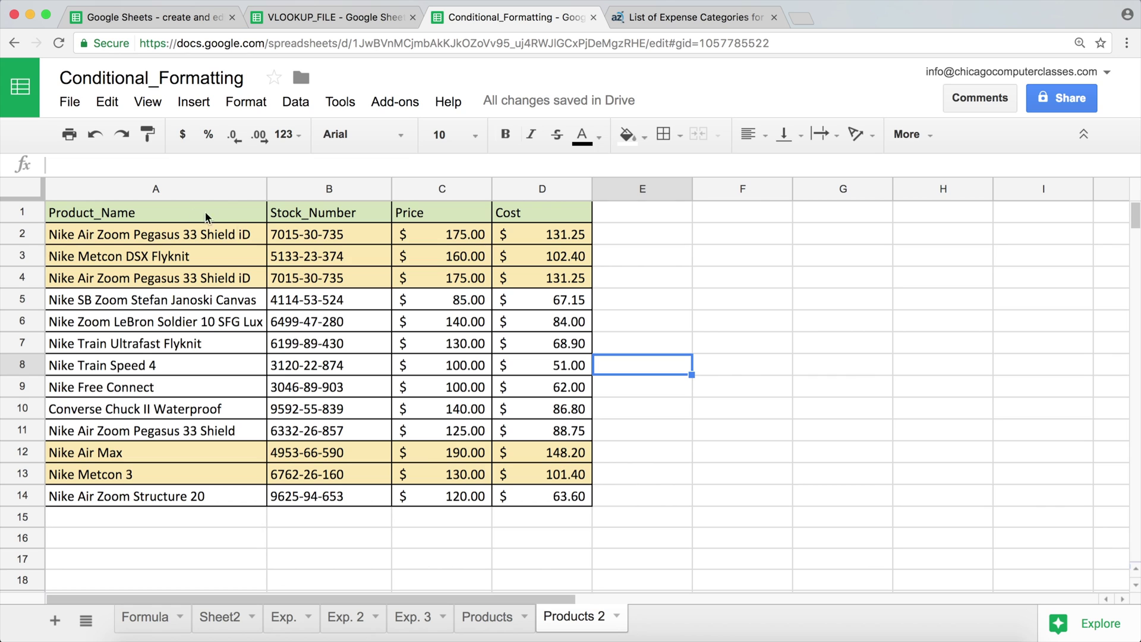
pyautogui.moveTo(196, 233); pyautogui.dragTo(565, 496)
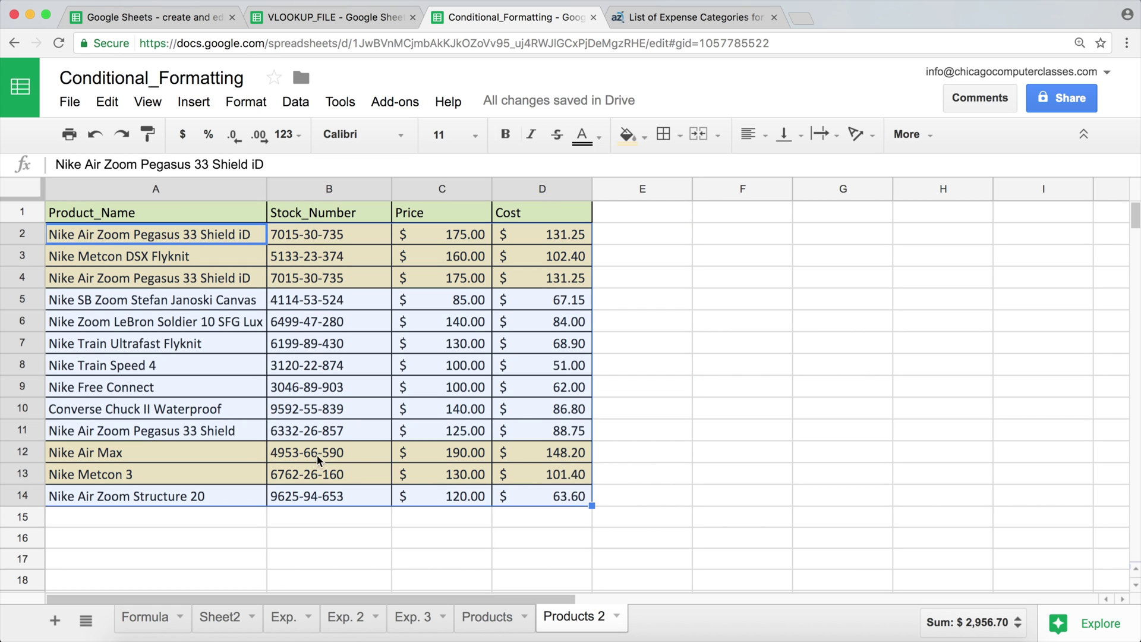
# Change the Nike Metcon DSX Flyknit cost in D3 to 90
pyautogui.click(541, 240)
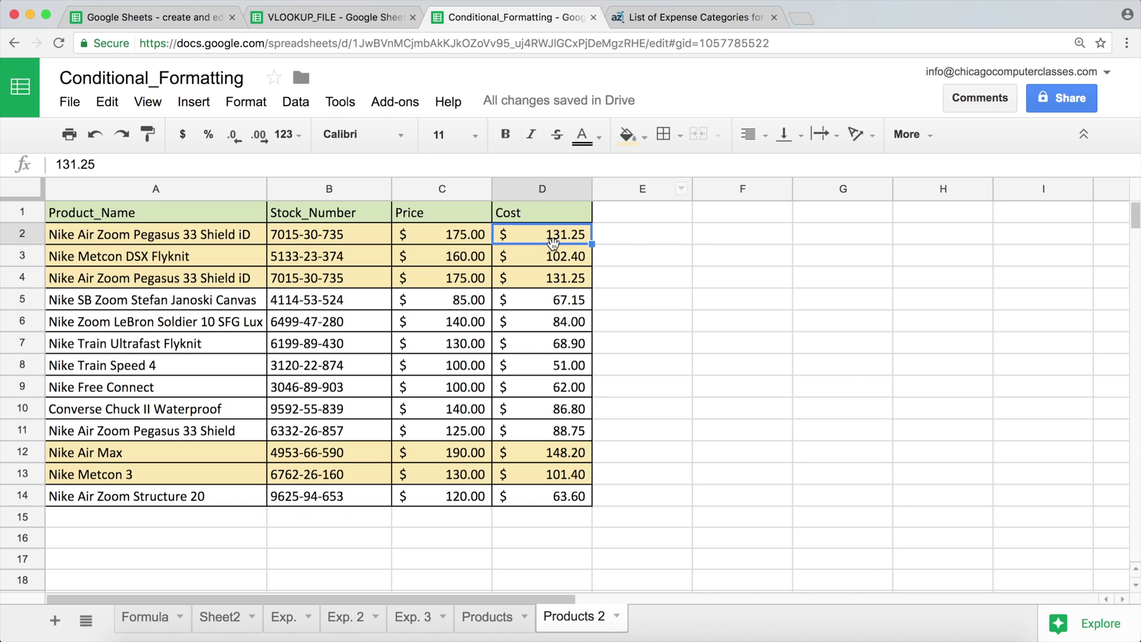
pyautogui.click(549, 259)
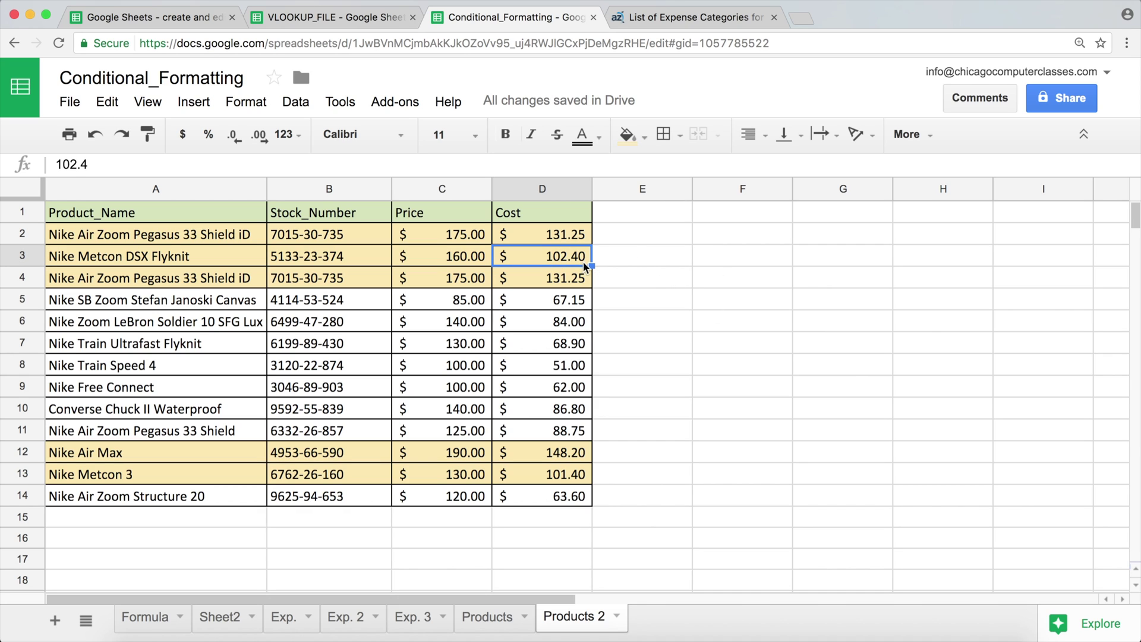
pyautogui.write('90')
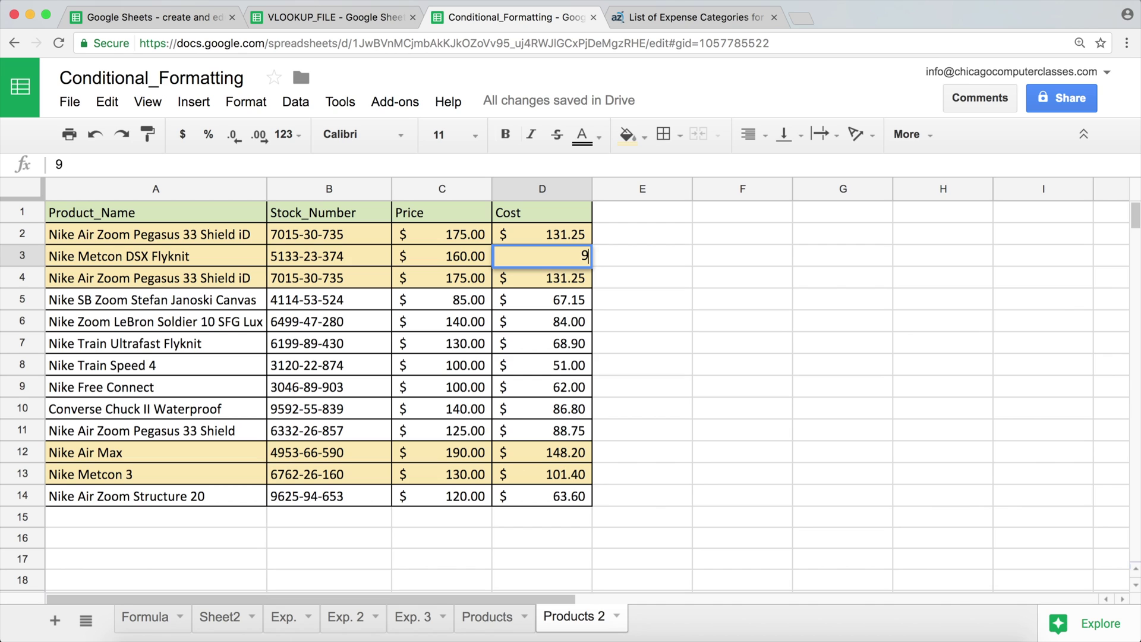
pyautogui.press('Return')
pyautogui.moveTo(109, 257); pyautogui.dragTo(585, 254)
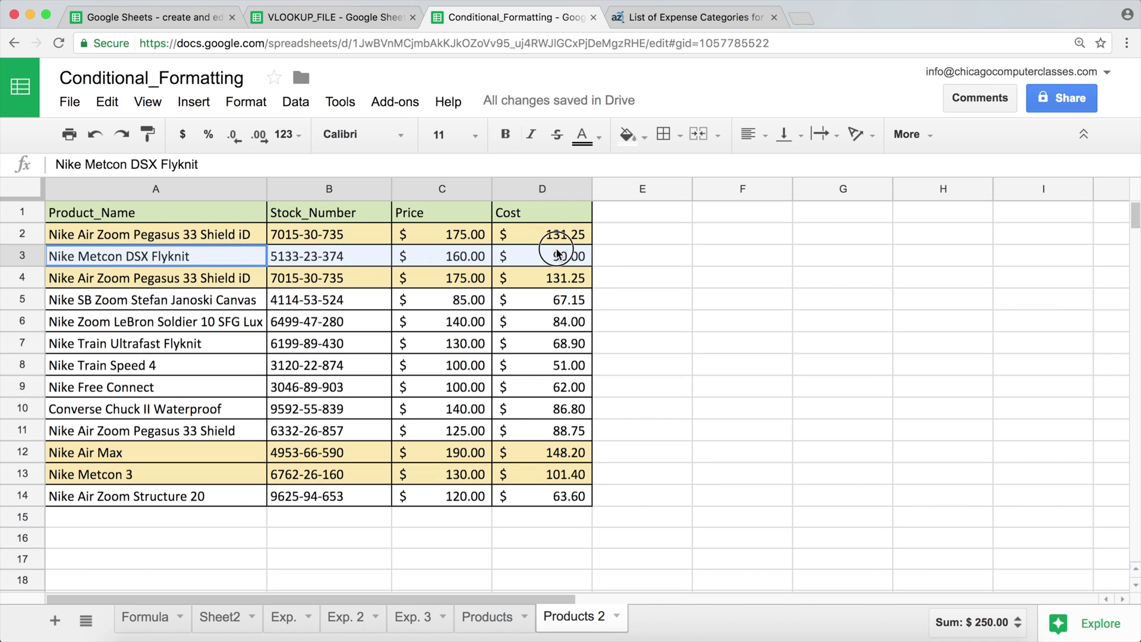
# Change the Nike Train Ultrafast Flyknit cost in D7 to 101
pyautogui.click(566, 345)
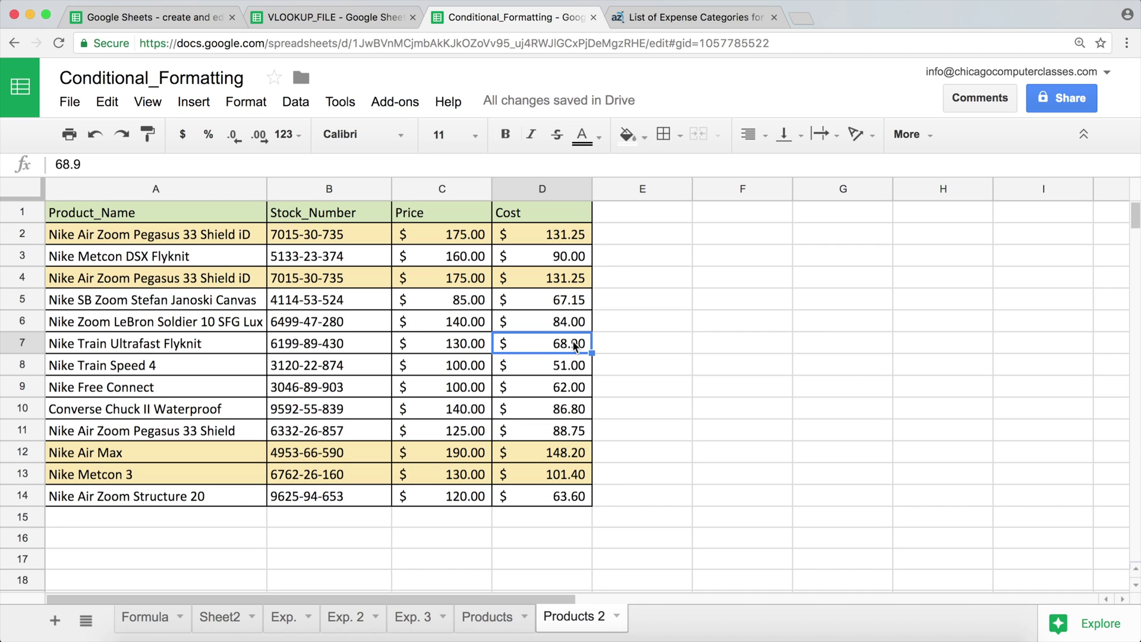
pyautogui.write('10')
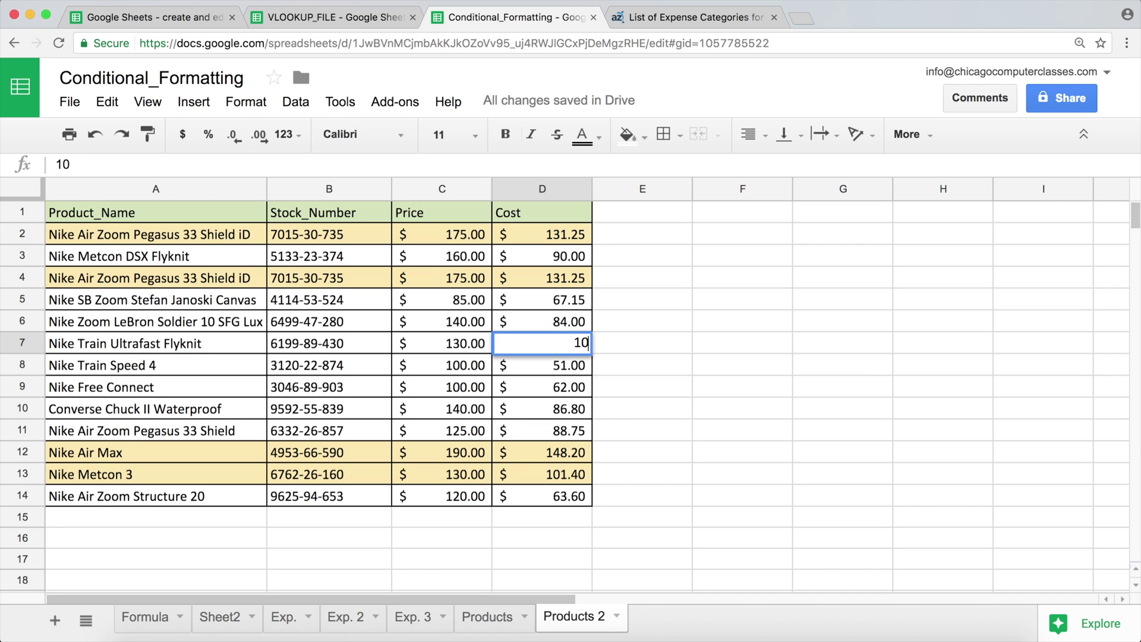
pyautogui.write('1')
pyautogui.press('Return')
pyautogui.moveTo(191, 349); pyautogui.dragTo(558, 340)
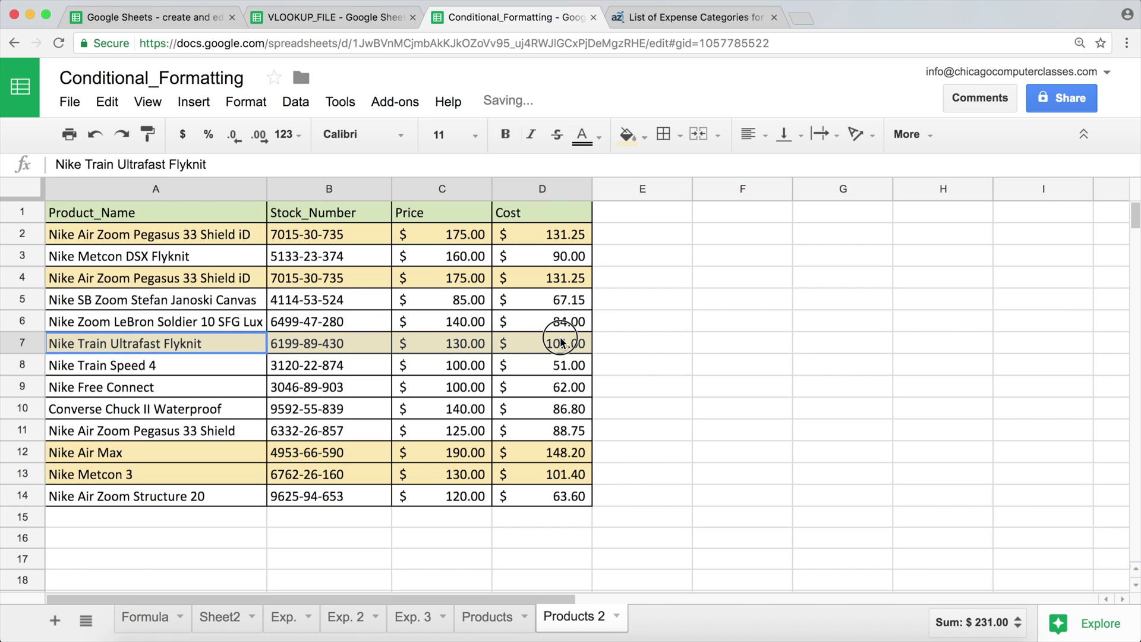
pyautogui.click(626, 321)
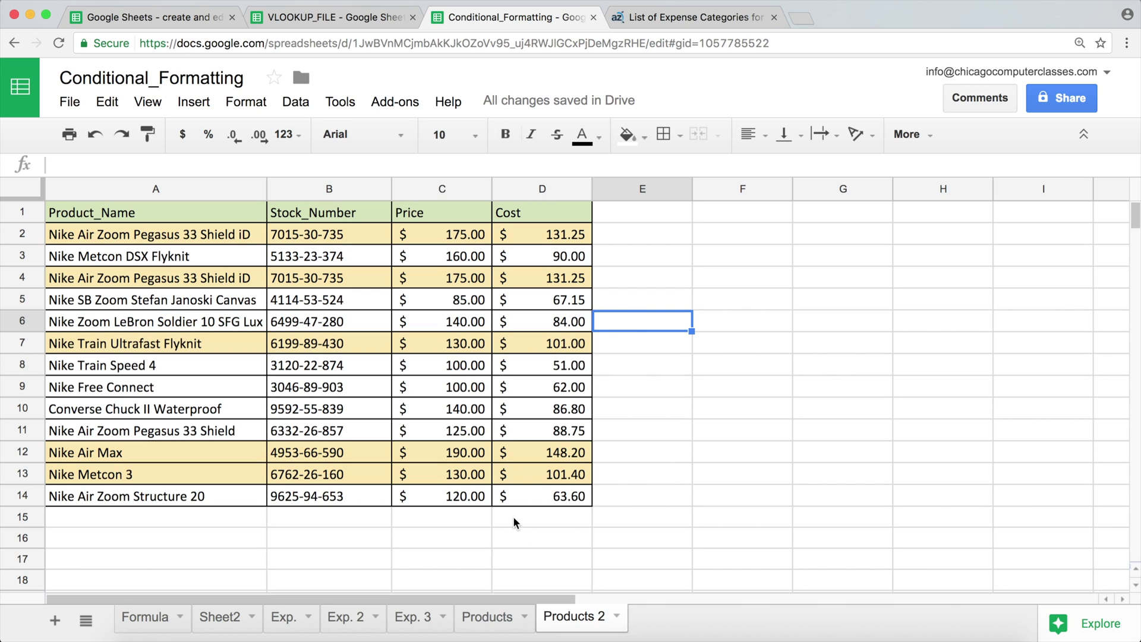
# On Exp. 3, enter =C2>B2 in D2 and fill it down through row 9
pyautogui.click(408, 617)
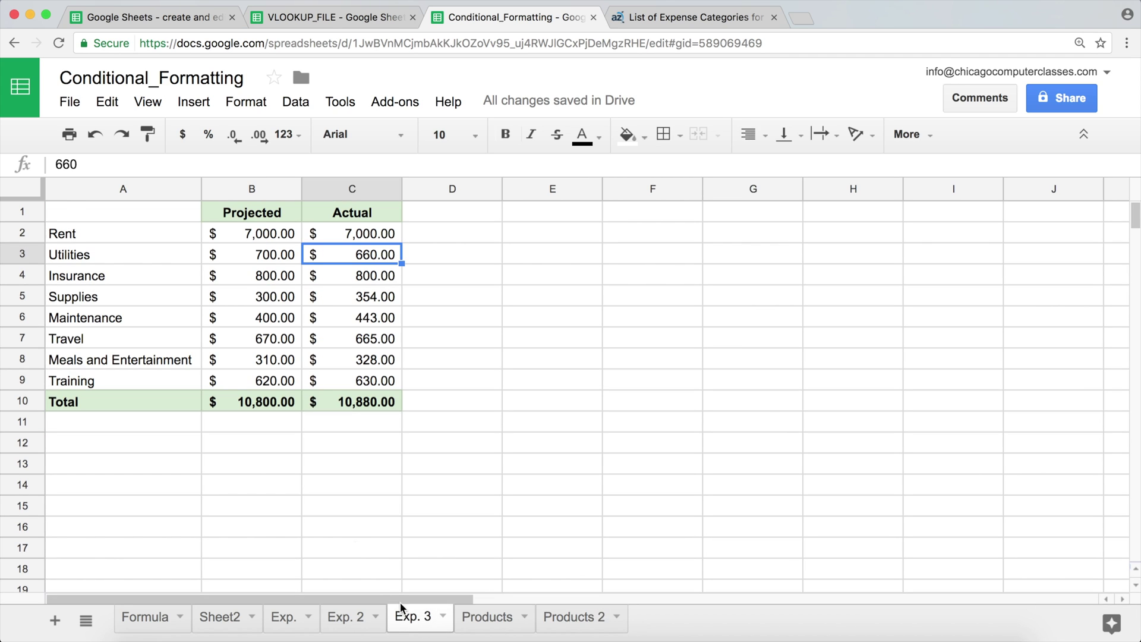
pyautogui.click(82, 212)
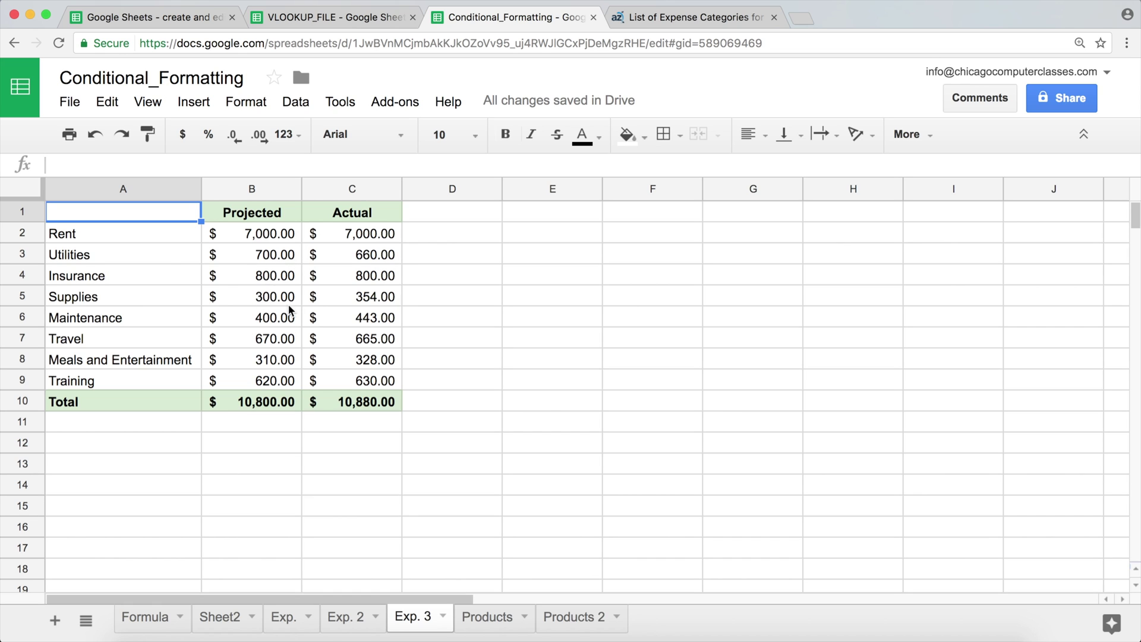
pyautogui.moveTo(104, 233); pyautogui.dragTo(356, 237)
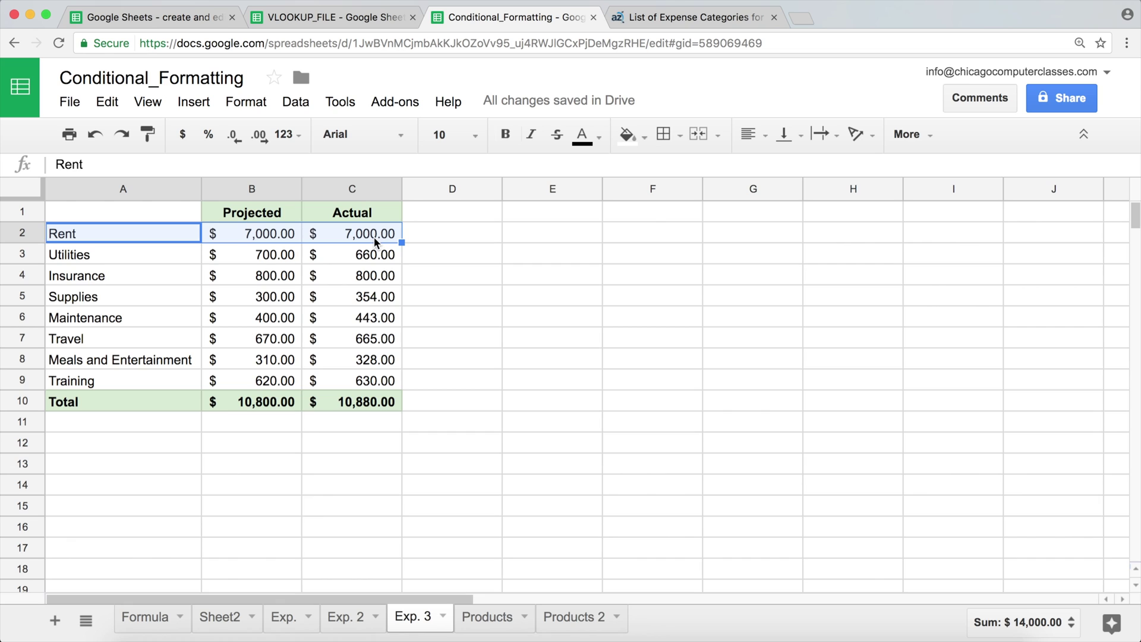
pyautogui.click(427, 234)
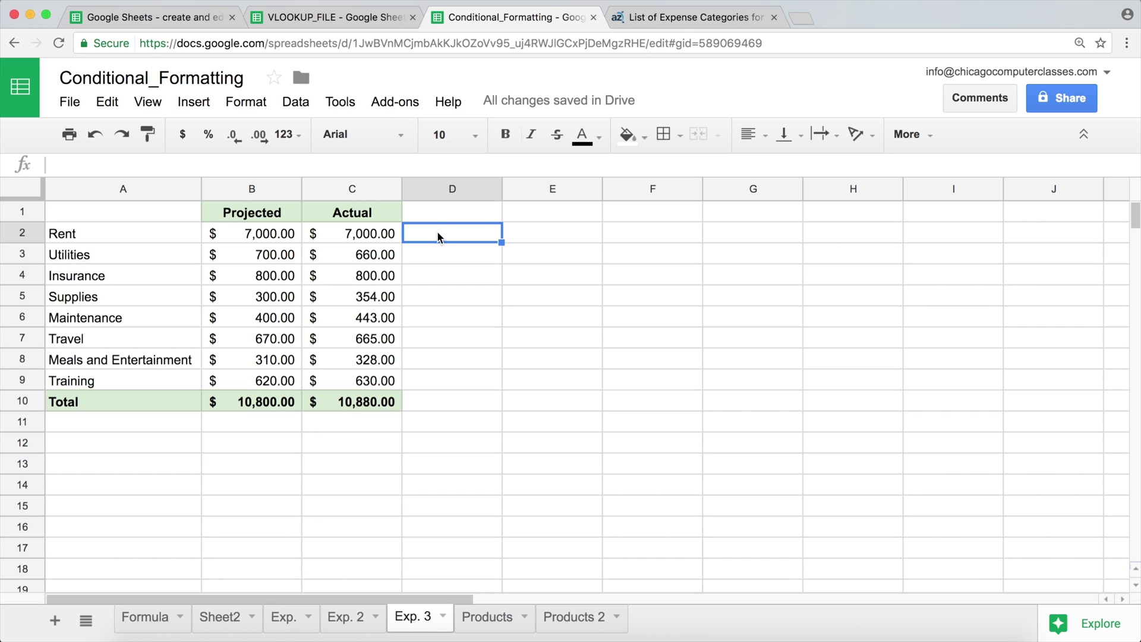
pyautogui.write('=')
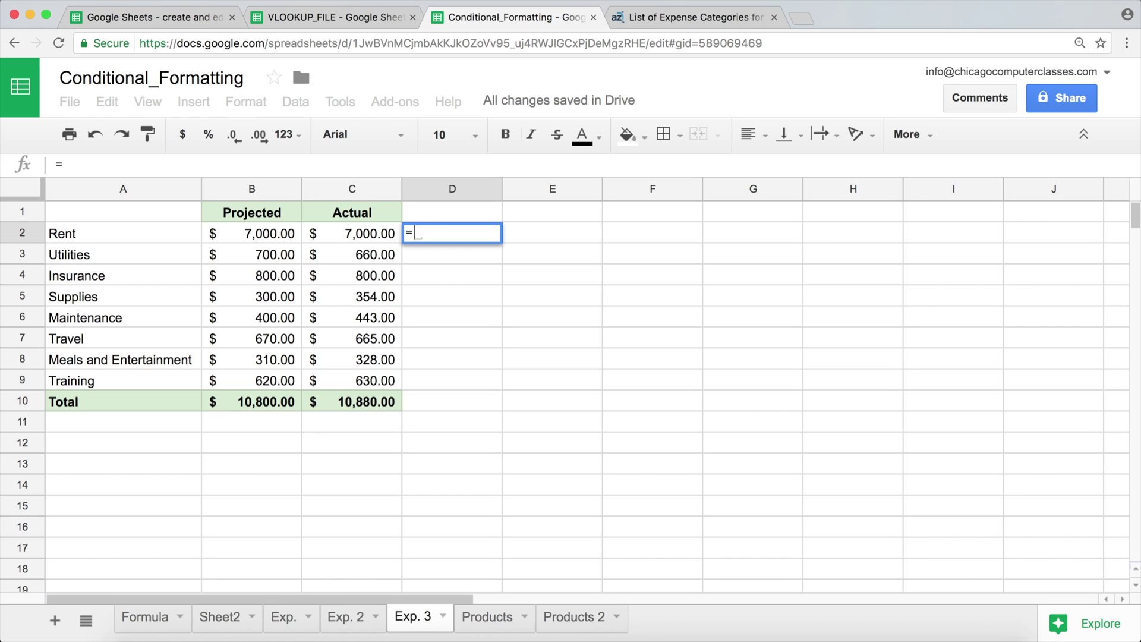
pyautogui.click(343, 239)
pyautogui.write('>')
pyautogui.click(280, 235)
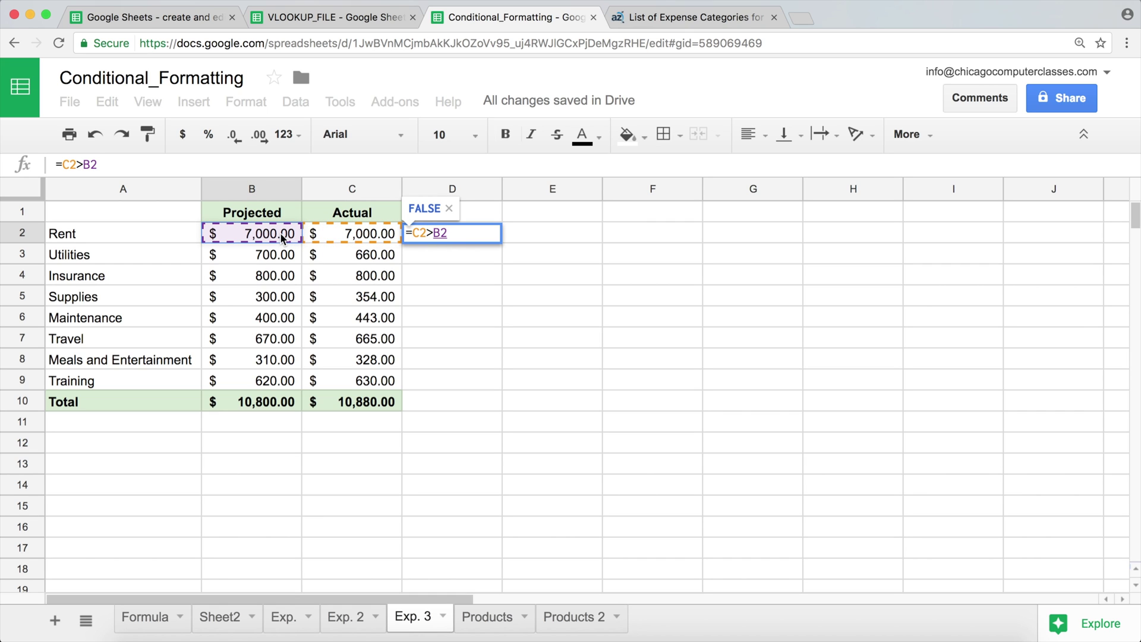
pyautogui.press('Return')
pyautogui.click(461, 234)
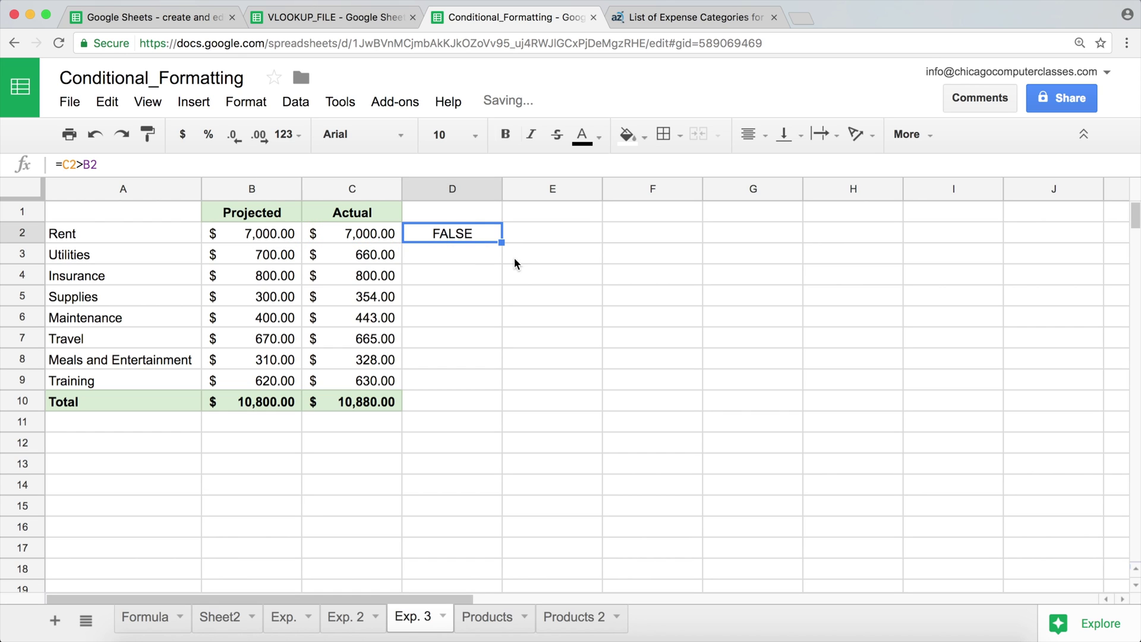
pyautogui.moveTo(504, 245); pyautogui.dragTo(484, 386)
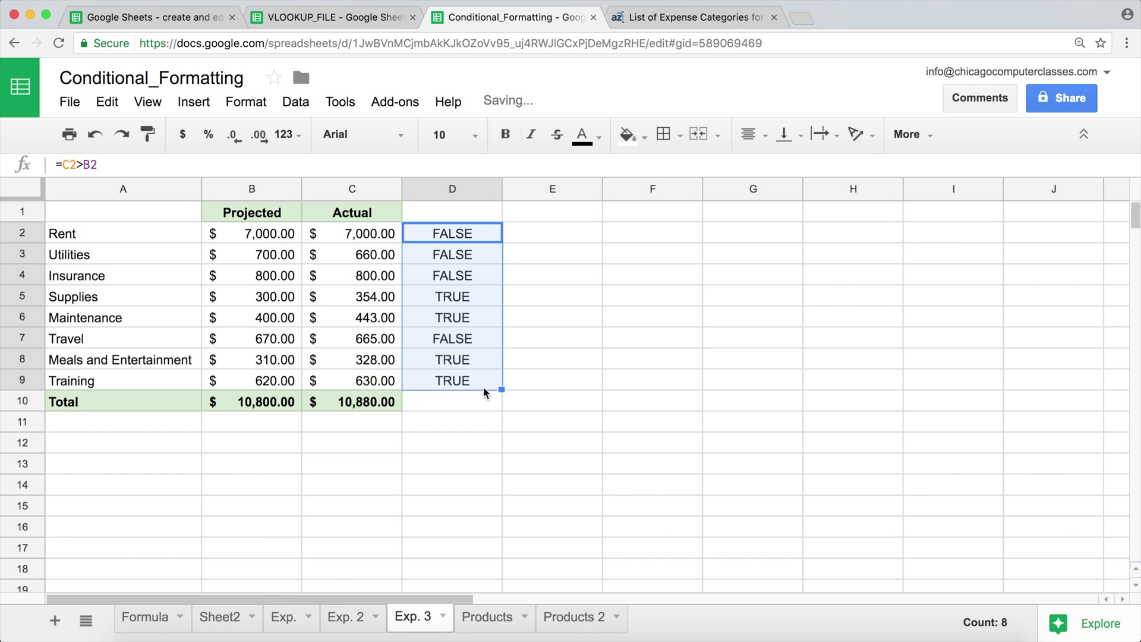
# Fill the comparisons across into column E and inspect E2's shifted formula =D2>C2
pyautogui.moveTo(504, 391); pyautogui.dragTo(569, 393)
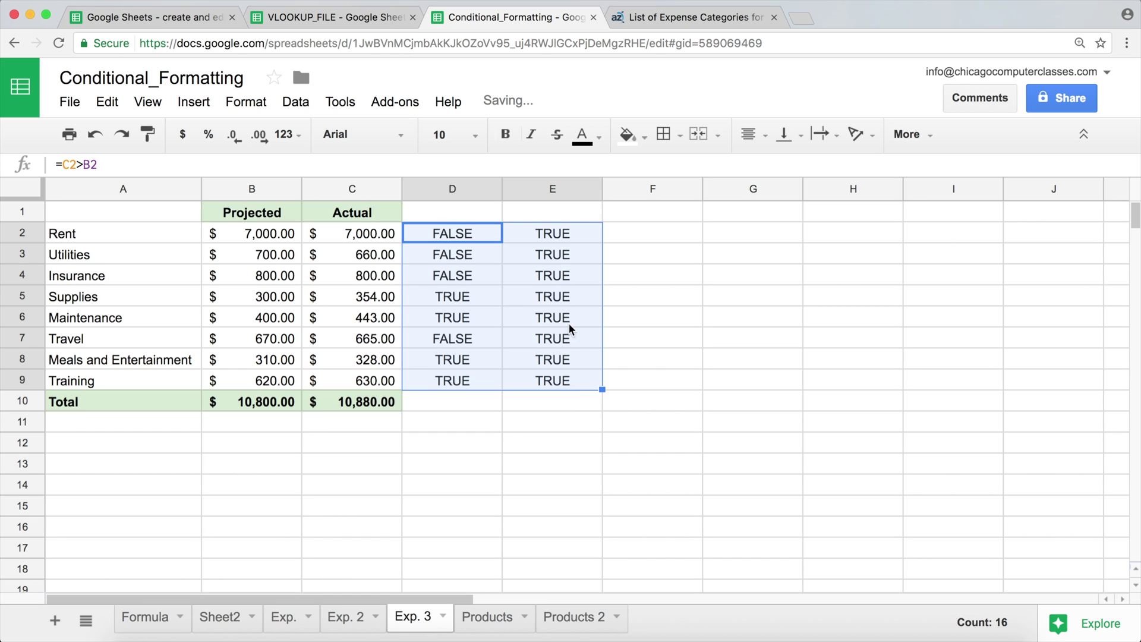
pyautogui.click(466, 233)
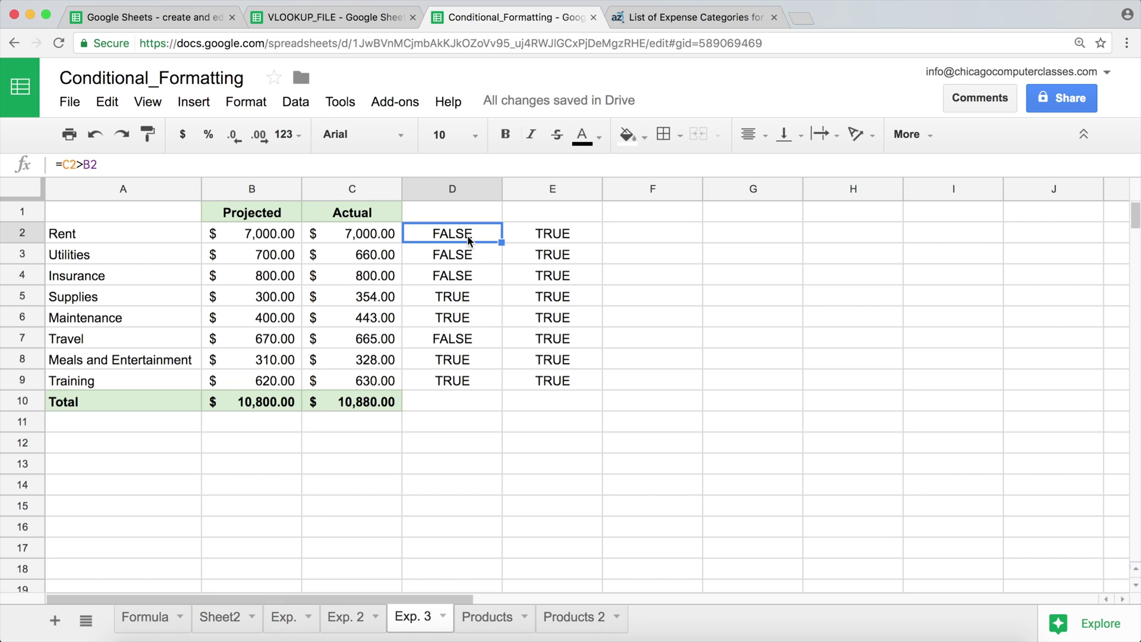
pyautogui.doubleClick(565, 233)
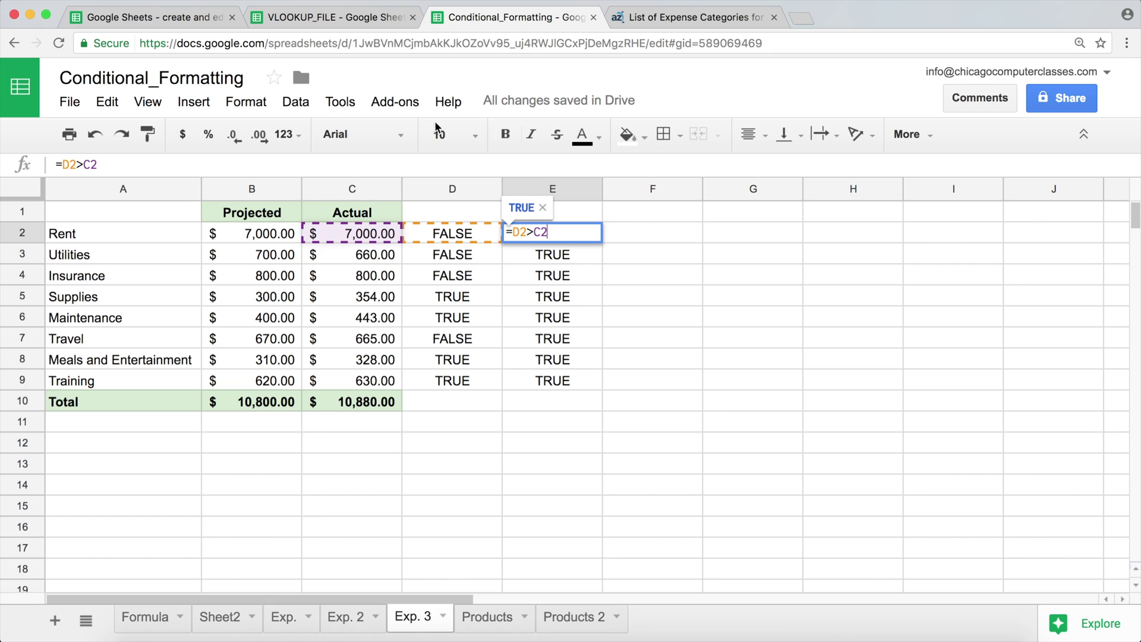
pyautogui.press('Escape')
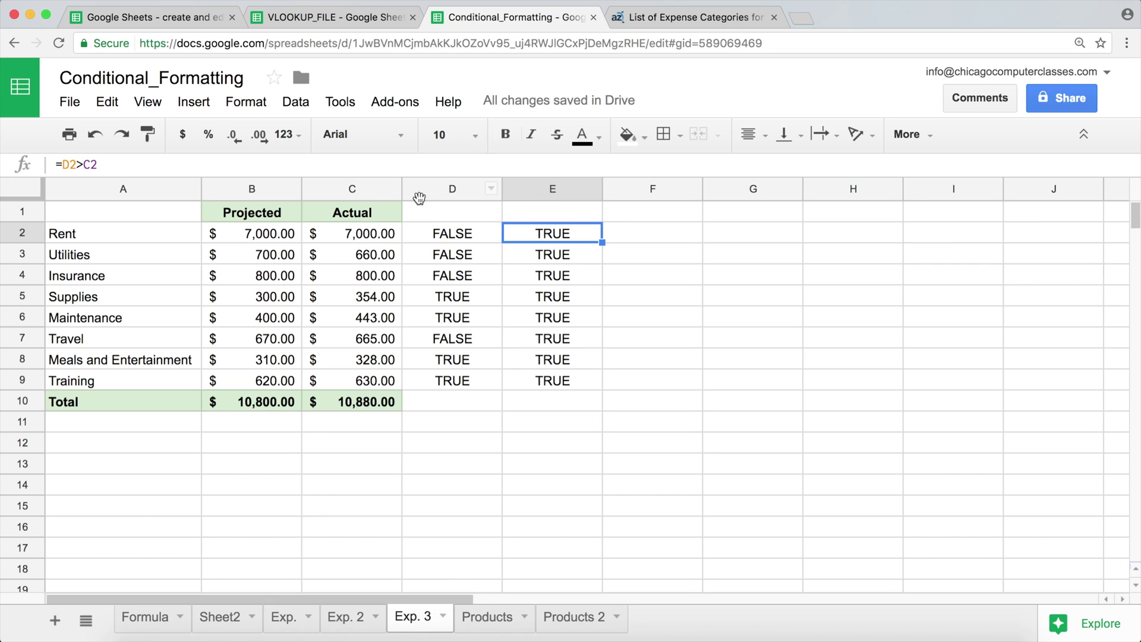
# Add $ signs before C and B so D2 reads =$C2>$B2
pyautogui.click(440, 231)
pyautogui.doubleClick(437, 229)
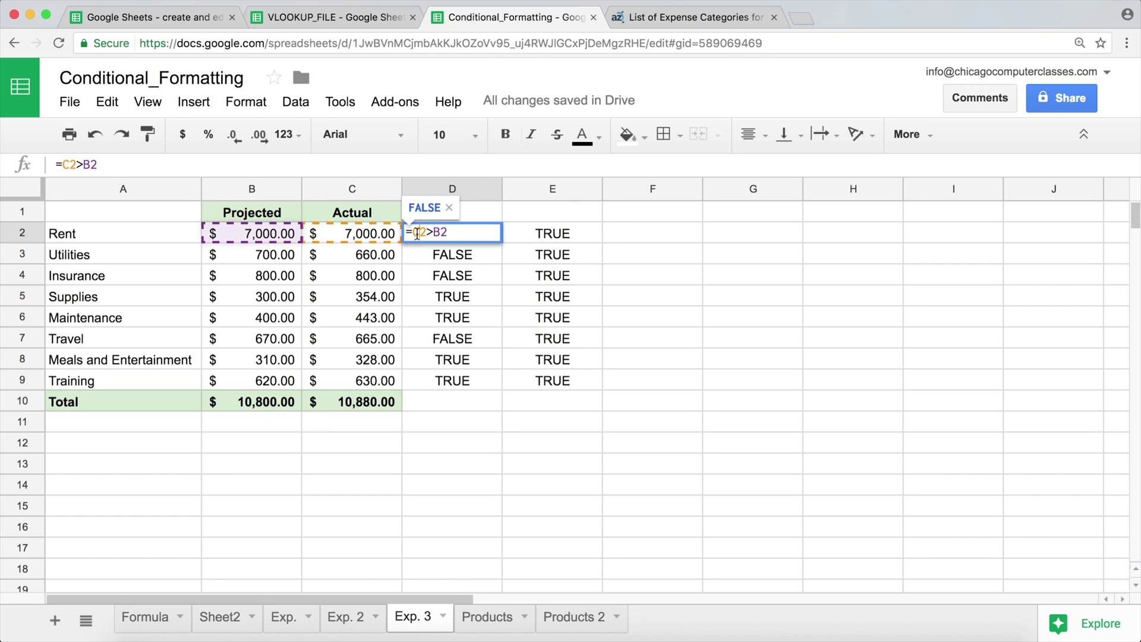
pyautogui.click(416, 232)
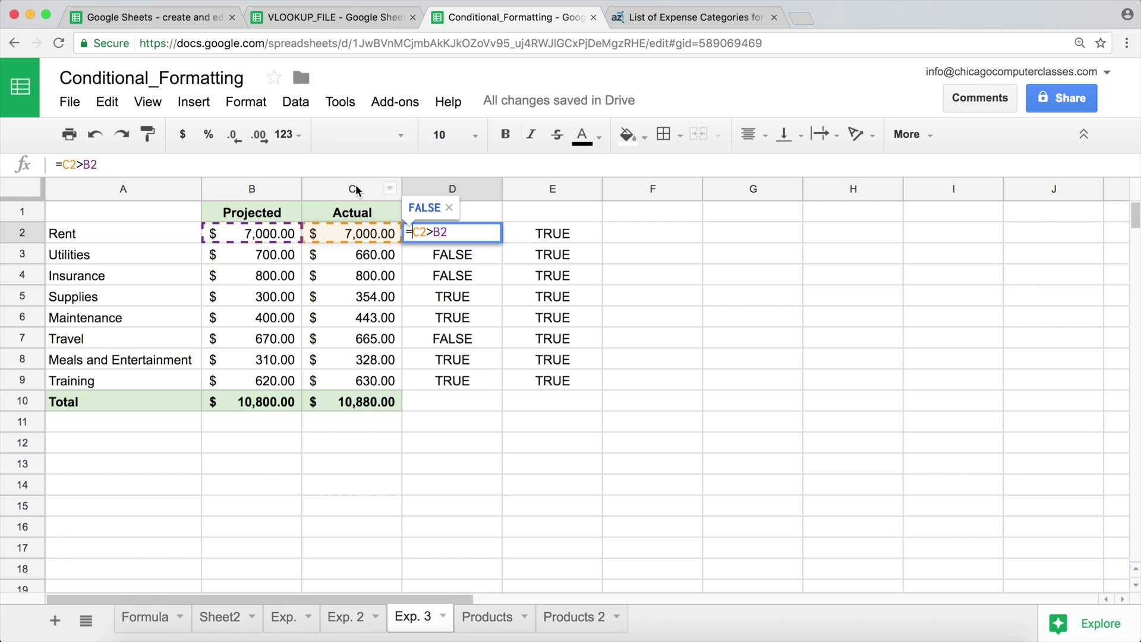
pyautogui.click(415, 232)
pyautogui.write('$')
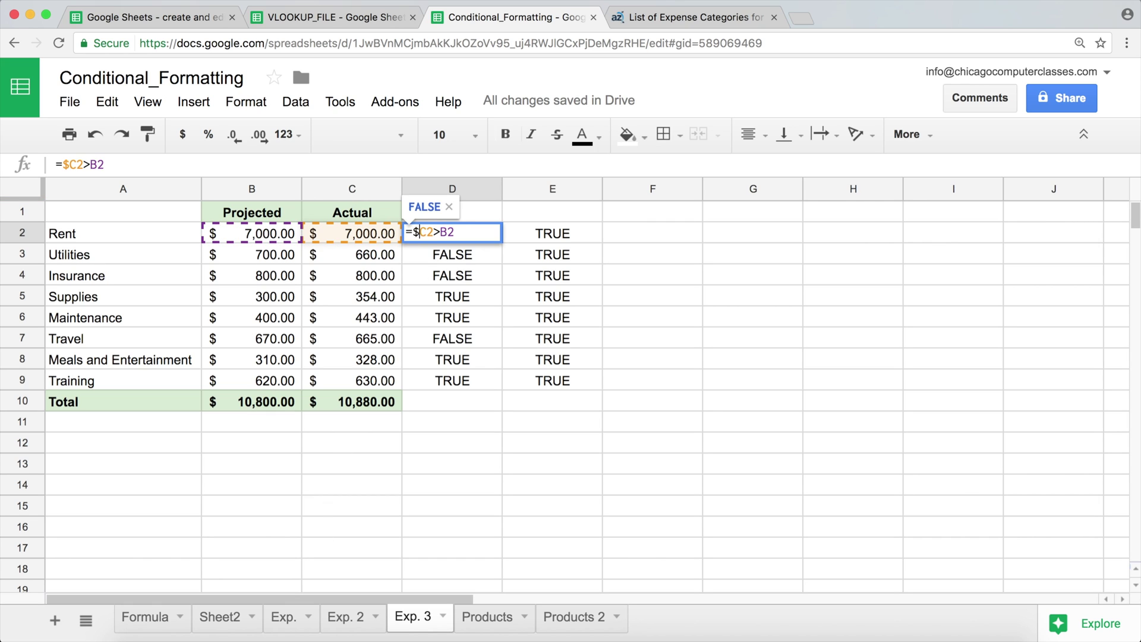
pyautogui.click(442, 232)
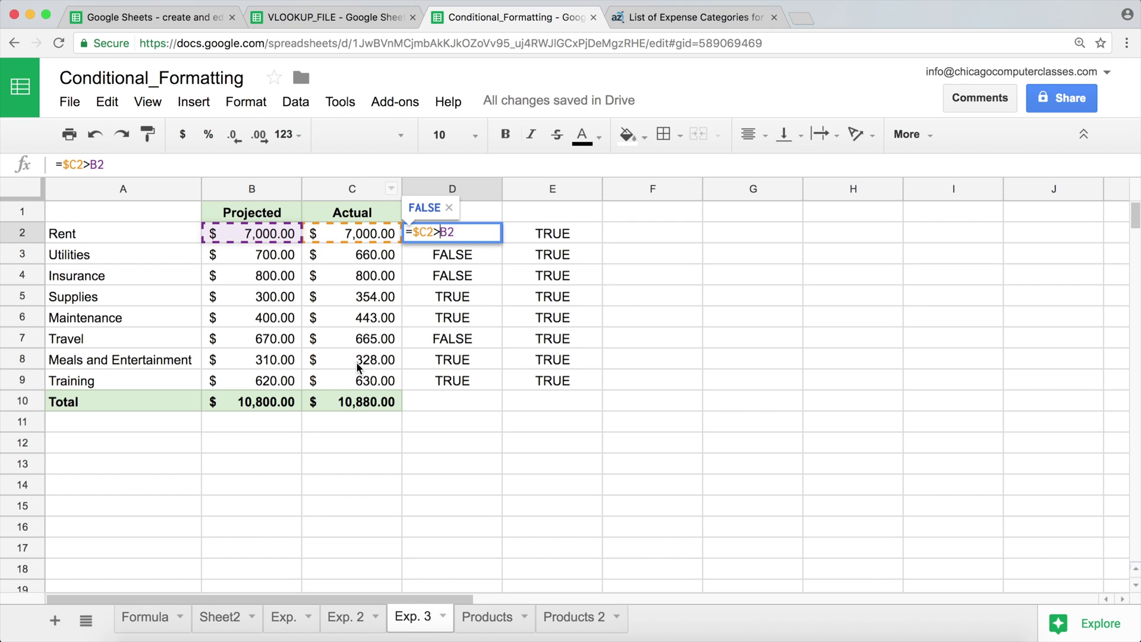
pyautogui.write('$')
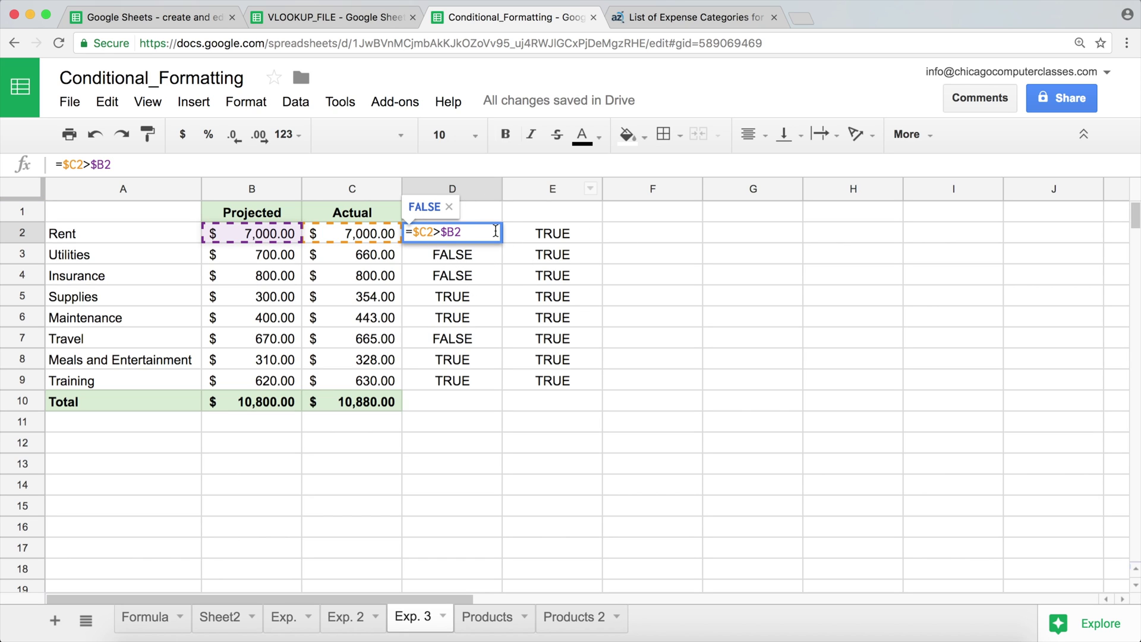
pyautogui.moveTo(432, 233); pyautogui.dragTo(455, 232)
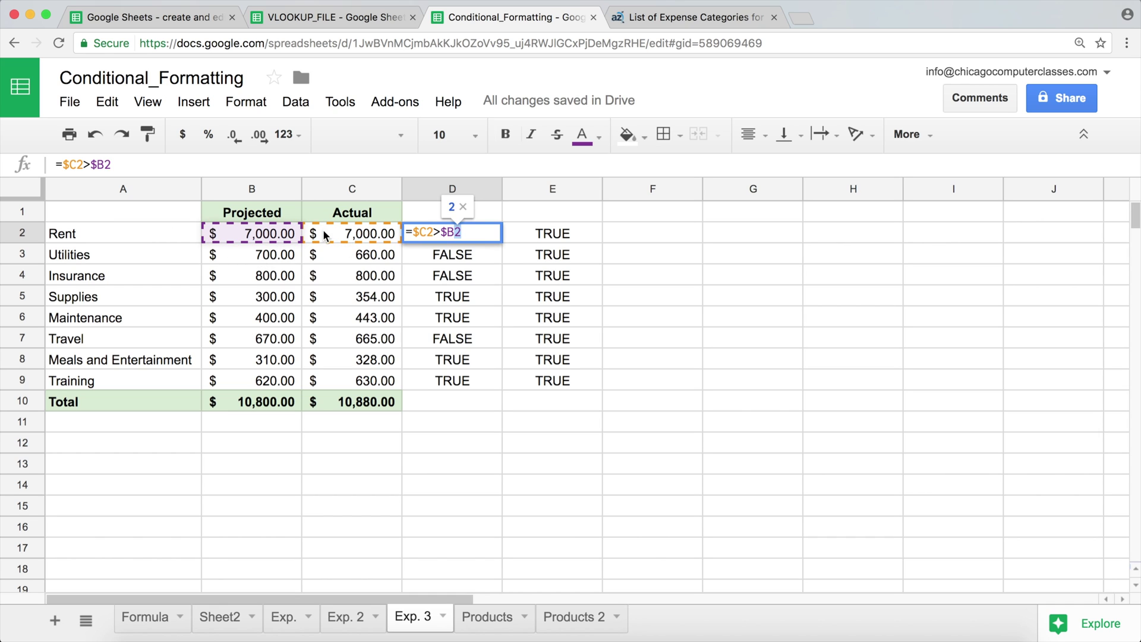
pyautogui.press('Return')
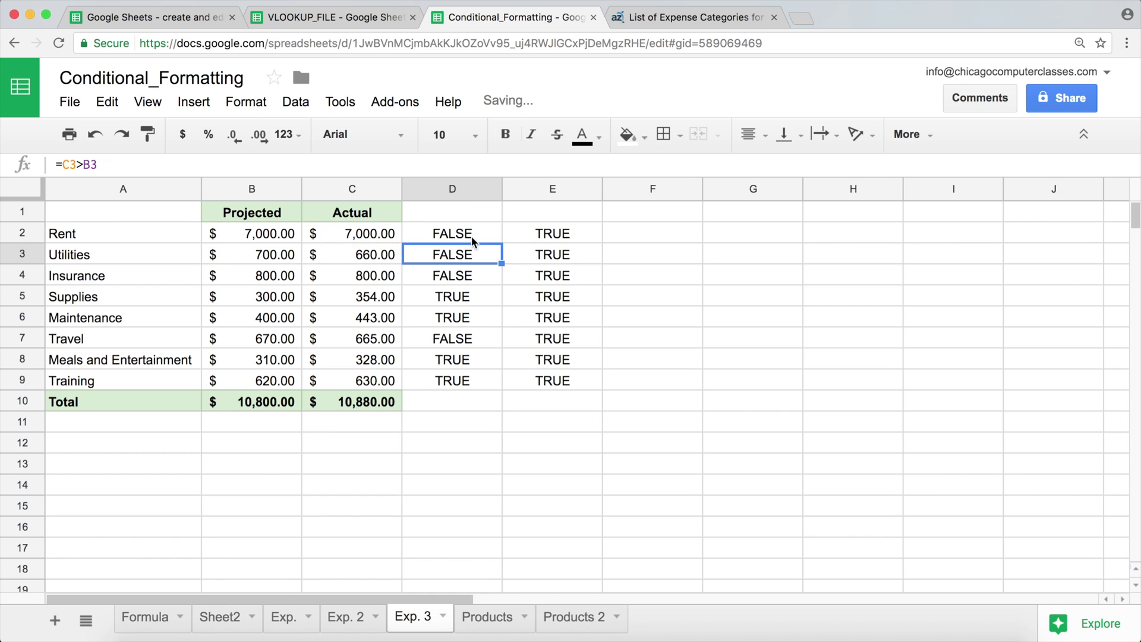
# Copy the locked D2:D9 tests into column E and review D2's formula
pyautogui.keyDown('shift'); pyautogui.click(487, 377); pyautogui.keyUp('shift')
pyautogui.moveTo(502, 391); pyautogui.dragTo(591, 390)
pyautogui.moveTo(461, 234); pyautogui.dragTo(561, 283)
pyautogui.moveTo(473, 297); pyautogui.dragTo(540, 384)
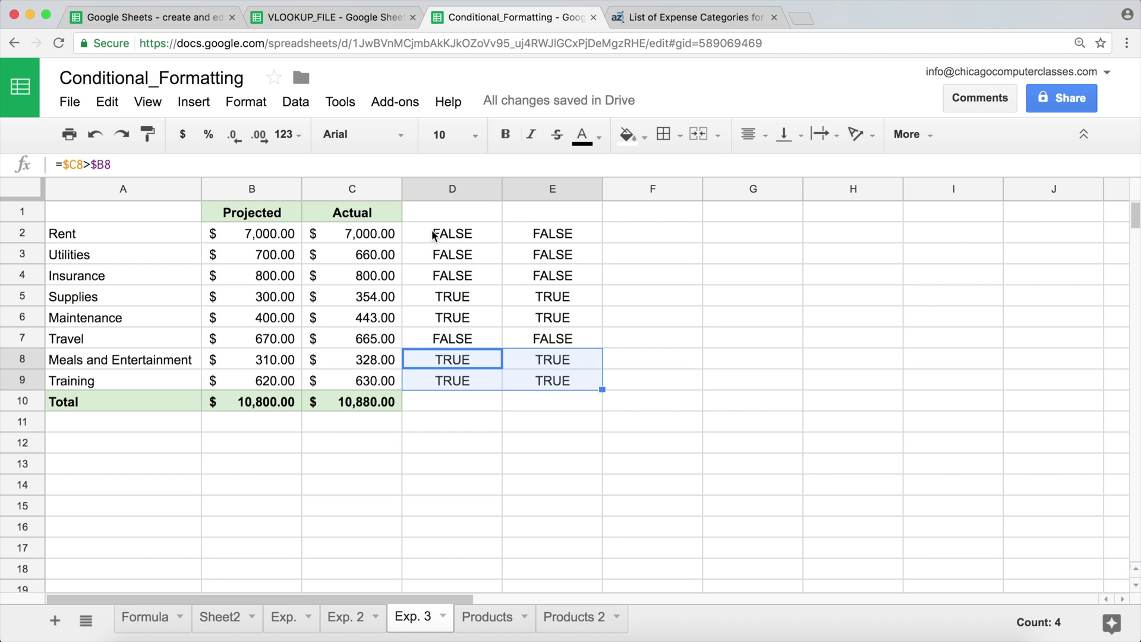
pyautogui.click(448, 240)
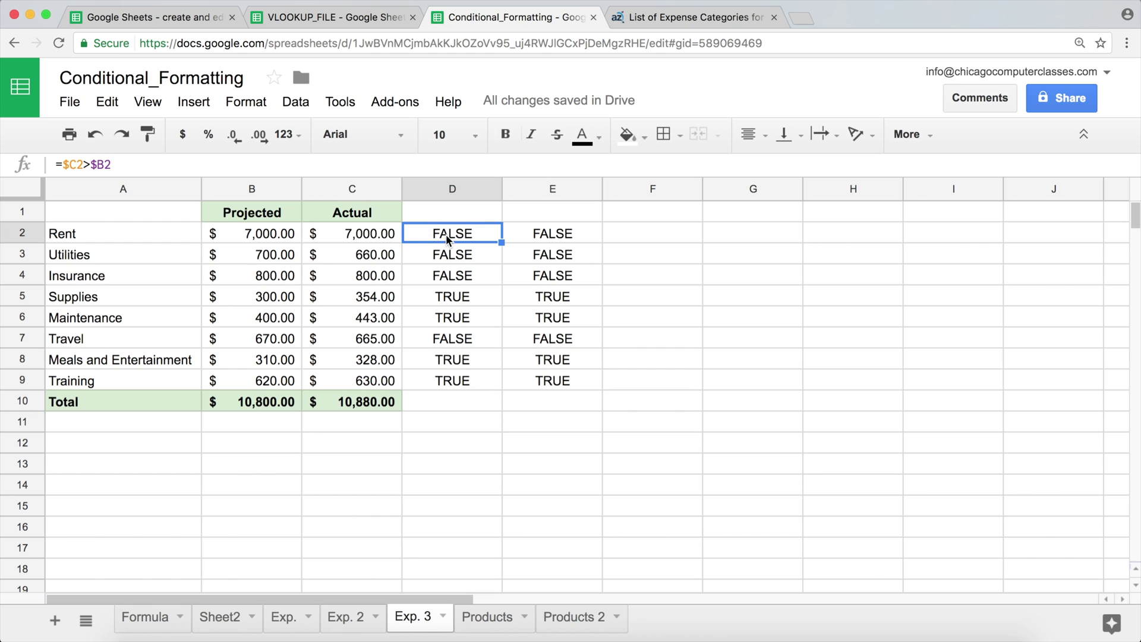
pyautogui.doubleClick(451, 233)
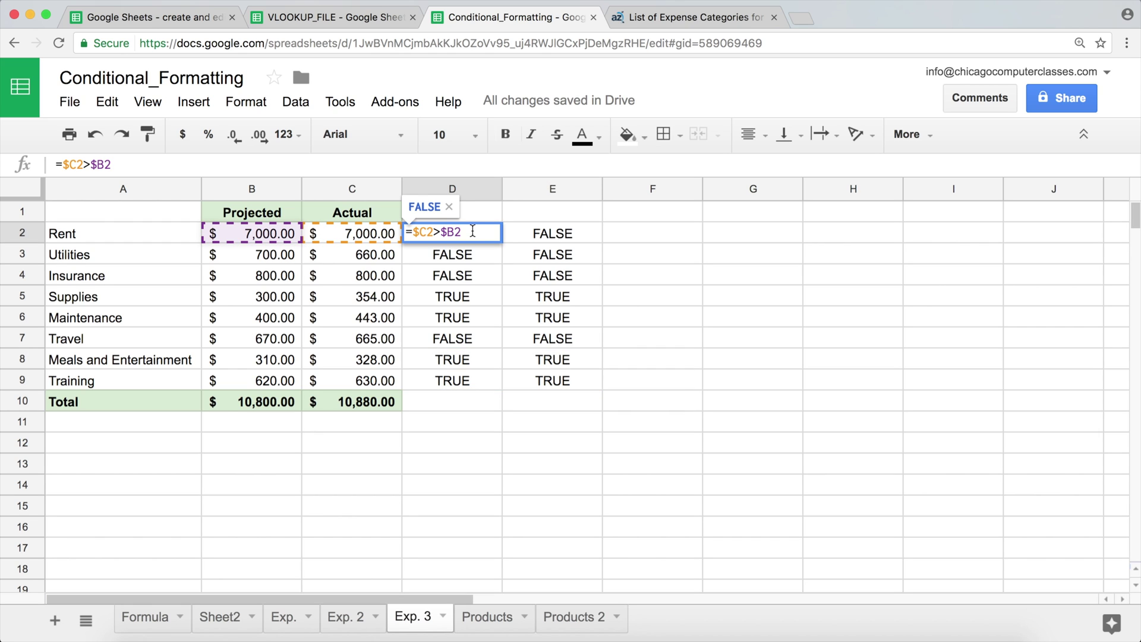
pyautogui.moveTo(466, 232); pyautogui.dragTo(349, 230)
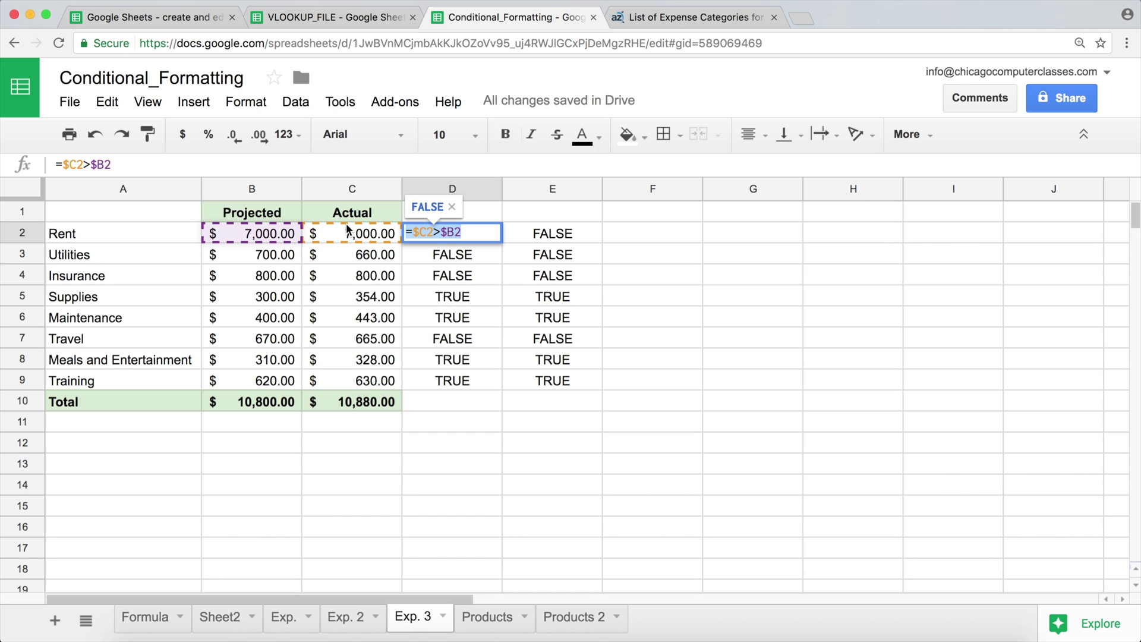
pyautogui.press('Escape')
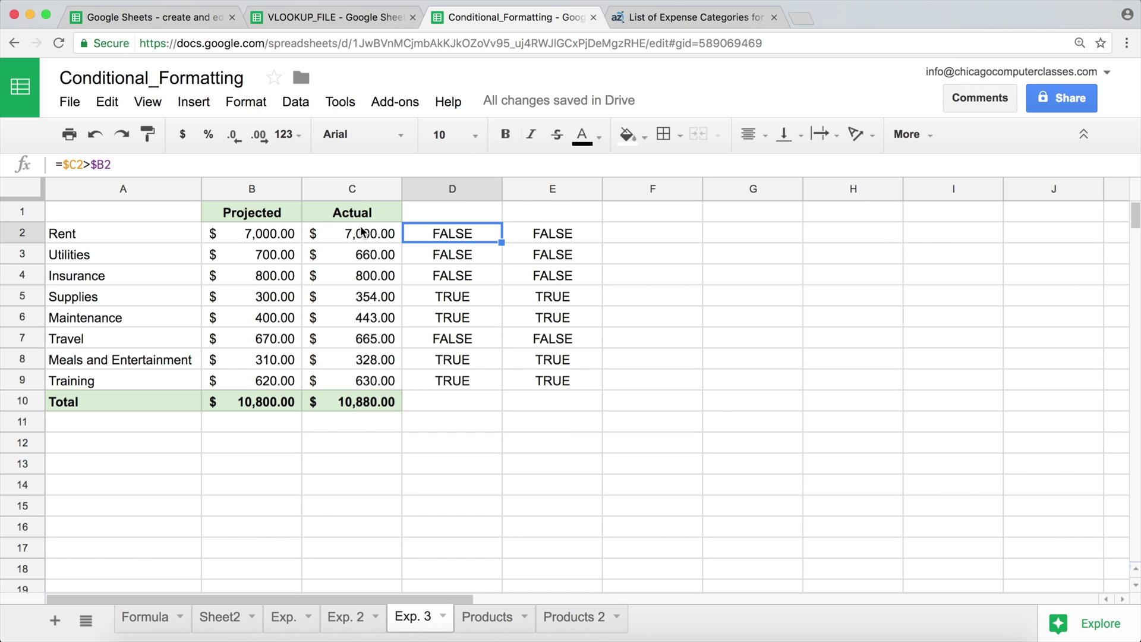
# Extend the test across into column F and compare the D–F results
pyautogui.moveTo(143, 229); pyautogui.dragTo(362, 382)
pyautogui.click(459, 242)
pyautogui.moveTo(501, 242); pyautogui.dragTo(696, 384)
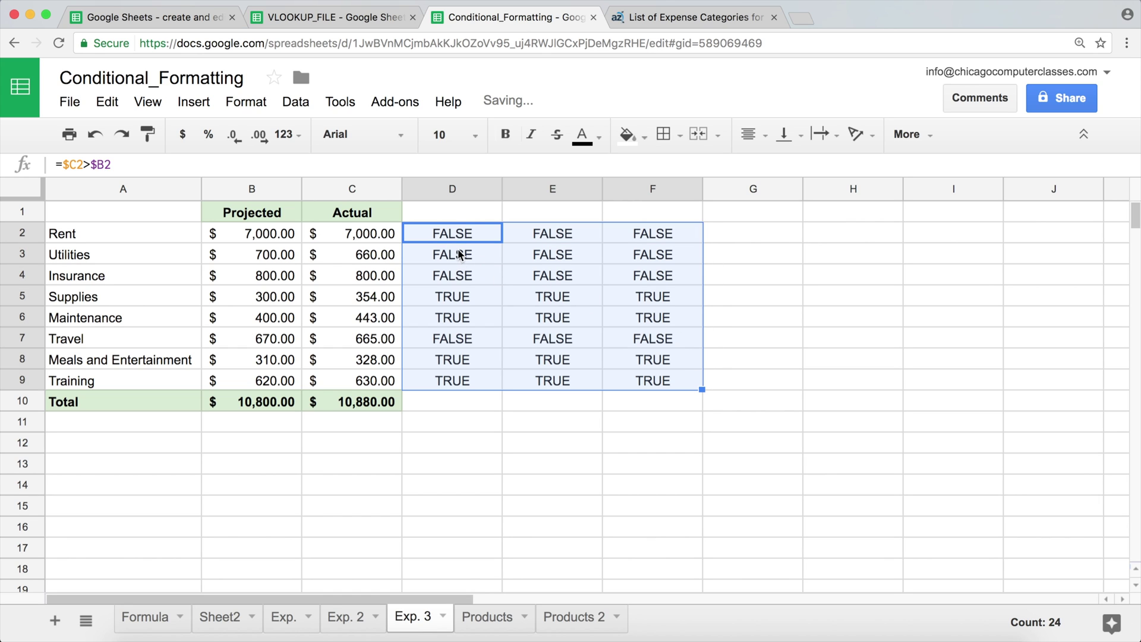
pyautogui.moveTo(467, 239); pyautogui.dragTo(653, 283)
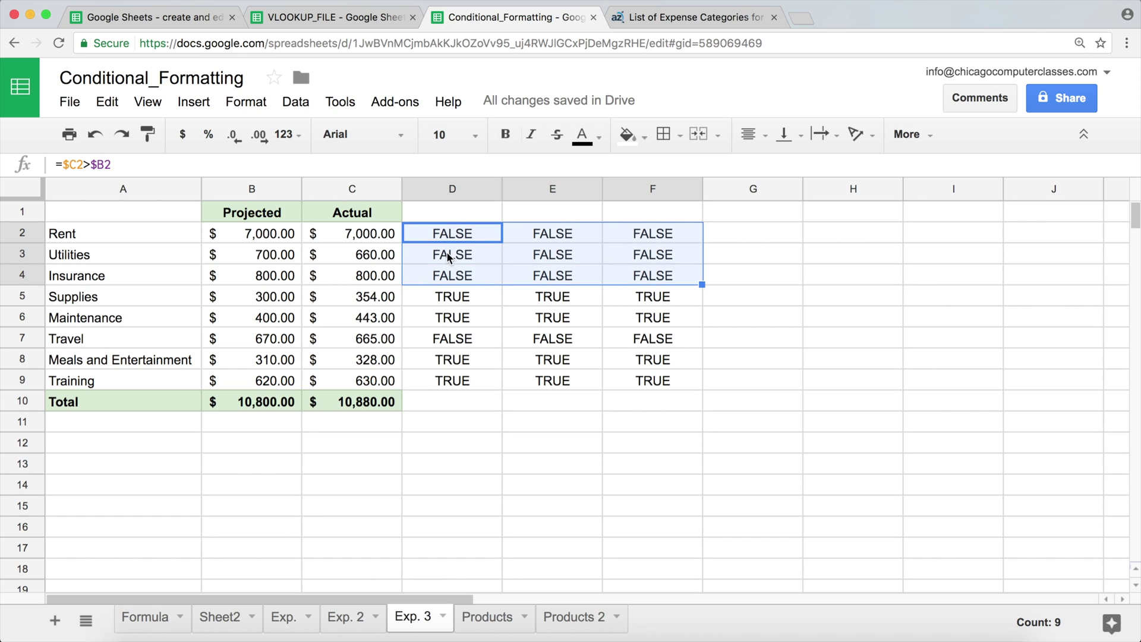
pyautogui.moveTo(448, 236); pyautogui.dragTo(546, 274)
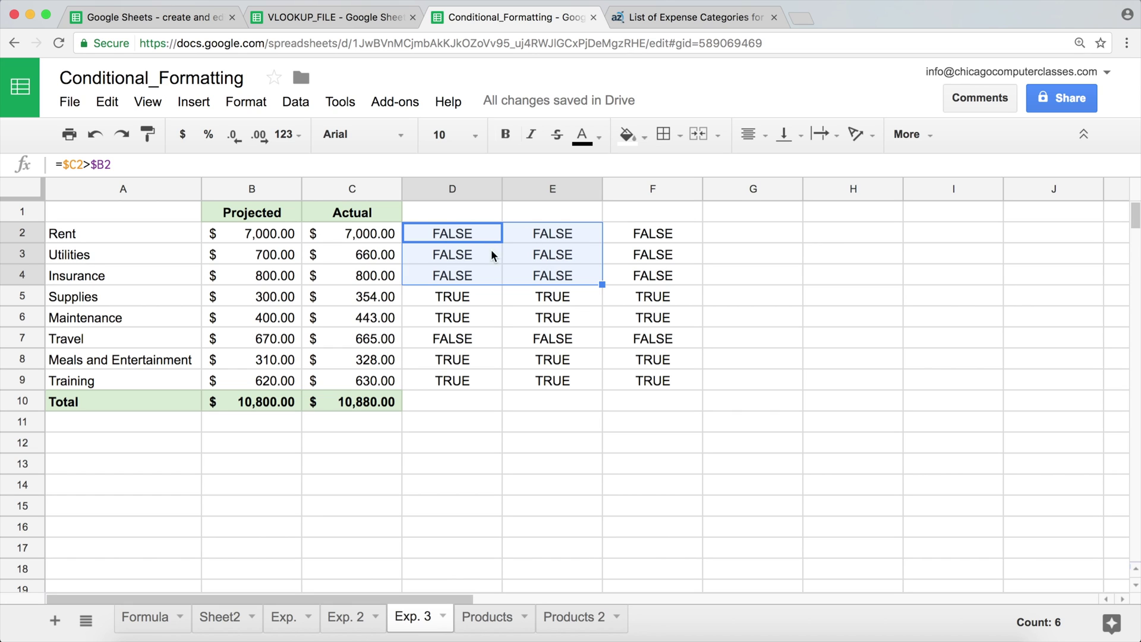
pyautogui.moveTo(467, 237); pyautogui.dragTo(926, 301)
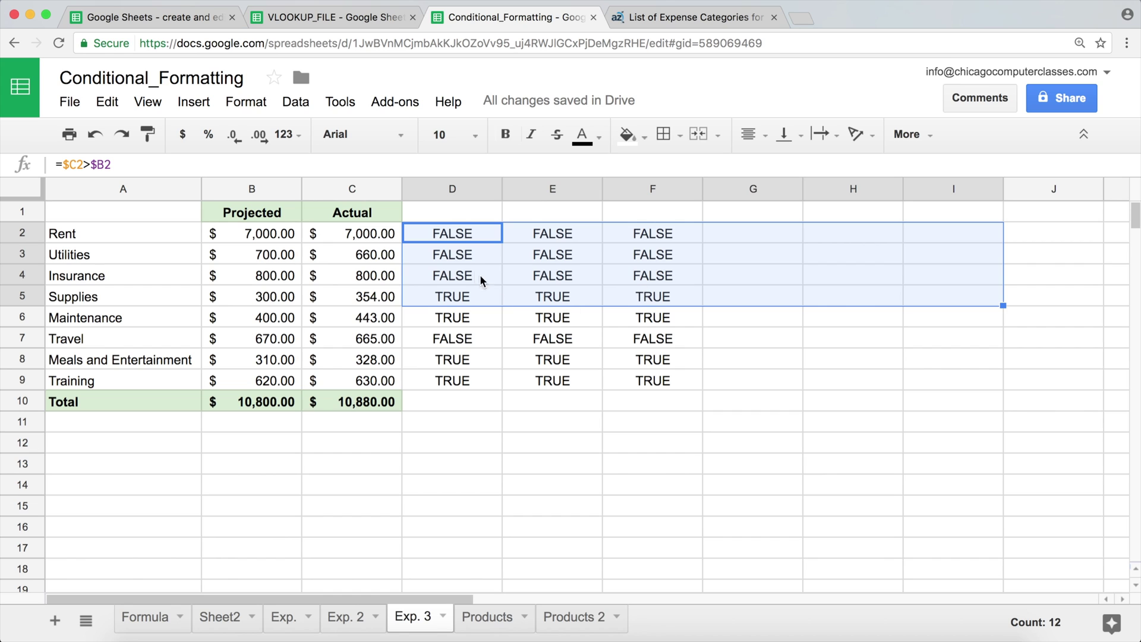
pyautogui.moveTo(459, 243); pyautogui.dragTo(649, 287)
# Recheck D2's =$C2>$B2 formula, leaving it unchanged
pyautogui.click(478, 312)
pyautogui.click(460, 239)
pyautogui.doubleClick(459, 239)
pyautogui.moveTo(466, 233); pyautogui.dragTo(353, 229)
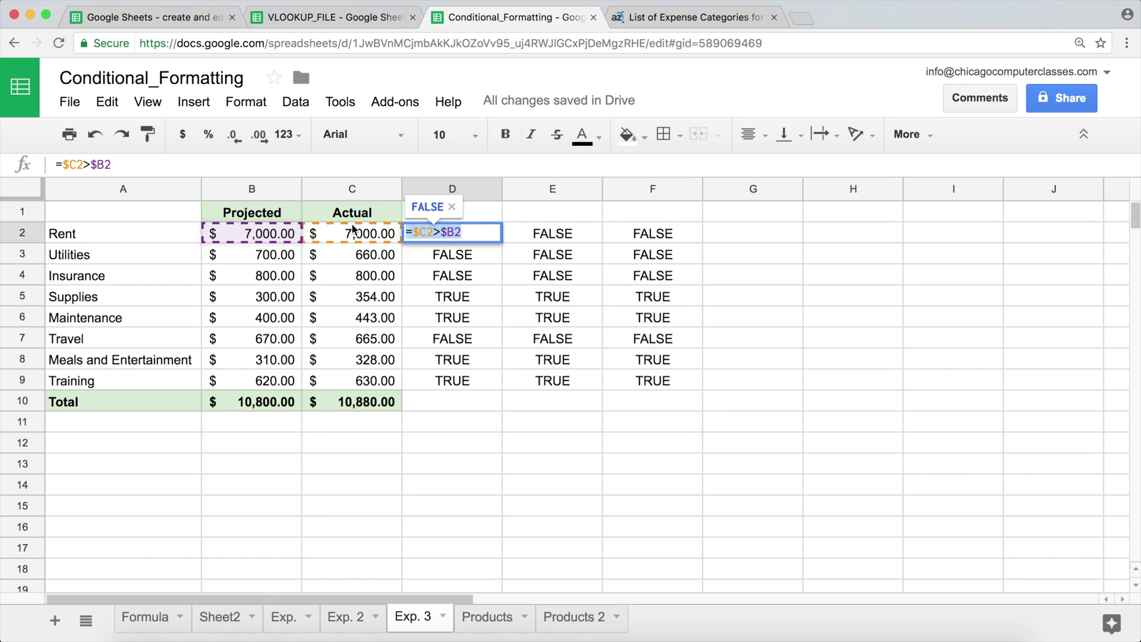
pyautogui.press('Escape')
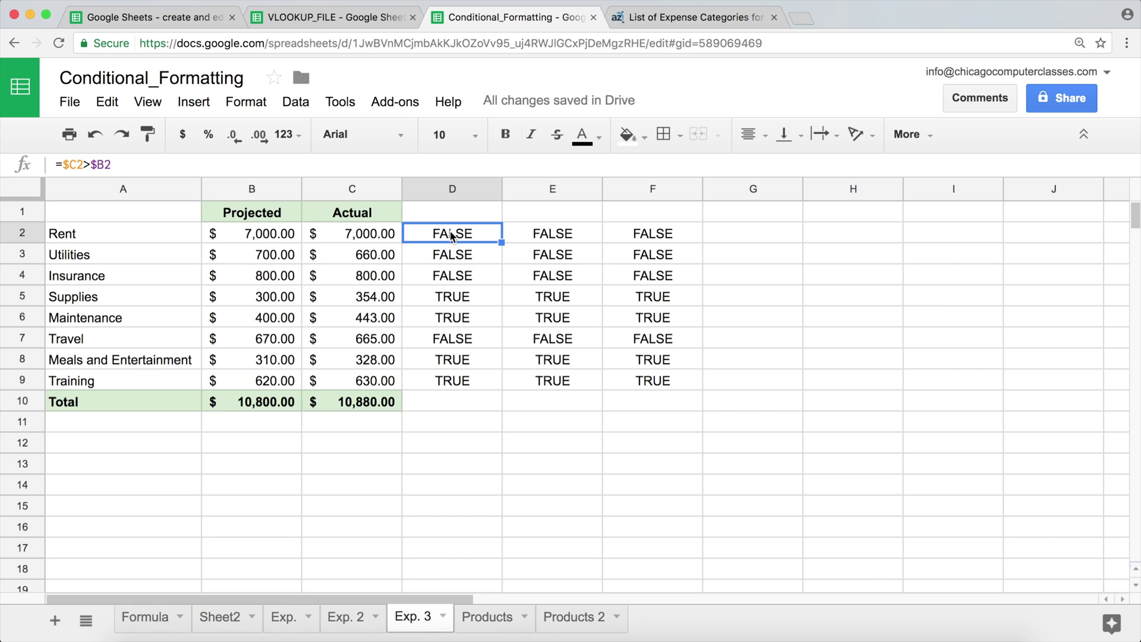
pyautogui.click(67, 235)
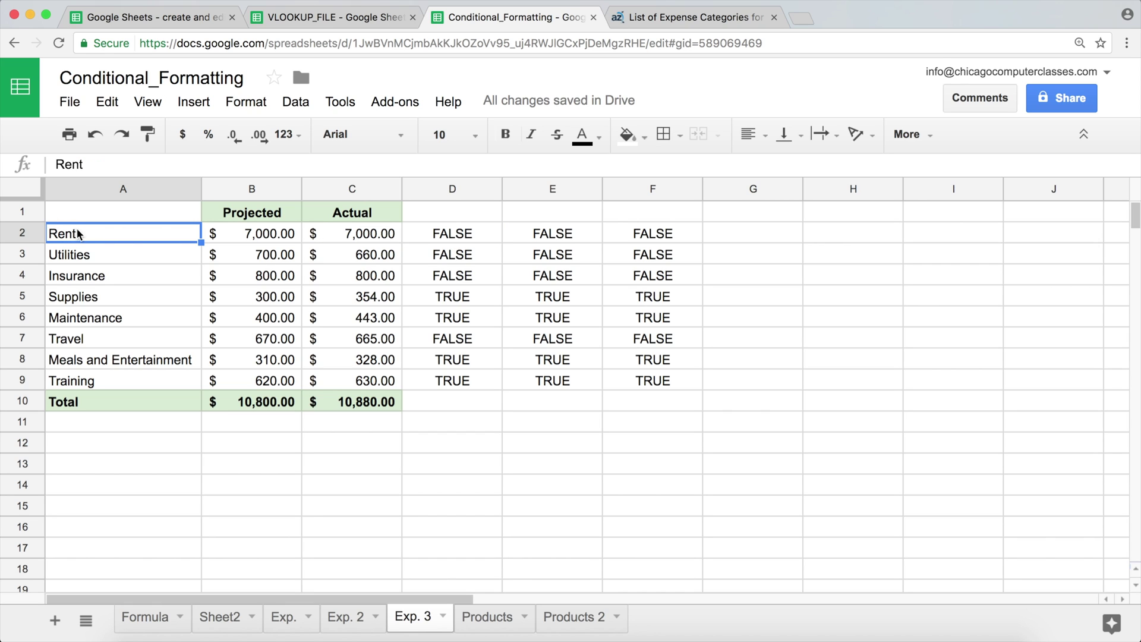
# Start a conditional formatting rule on A2:C9 using custom formula =$C2>$B2
pyautogui.moveTo(71, 235)
pyautogui.mouseDown()
pyautogui.moveTo(293, 295)
pyautogui.moveTo(391, 380)
pyautogui.mouseUp()
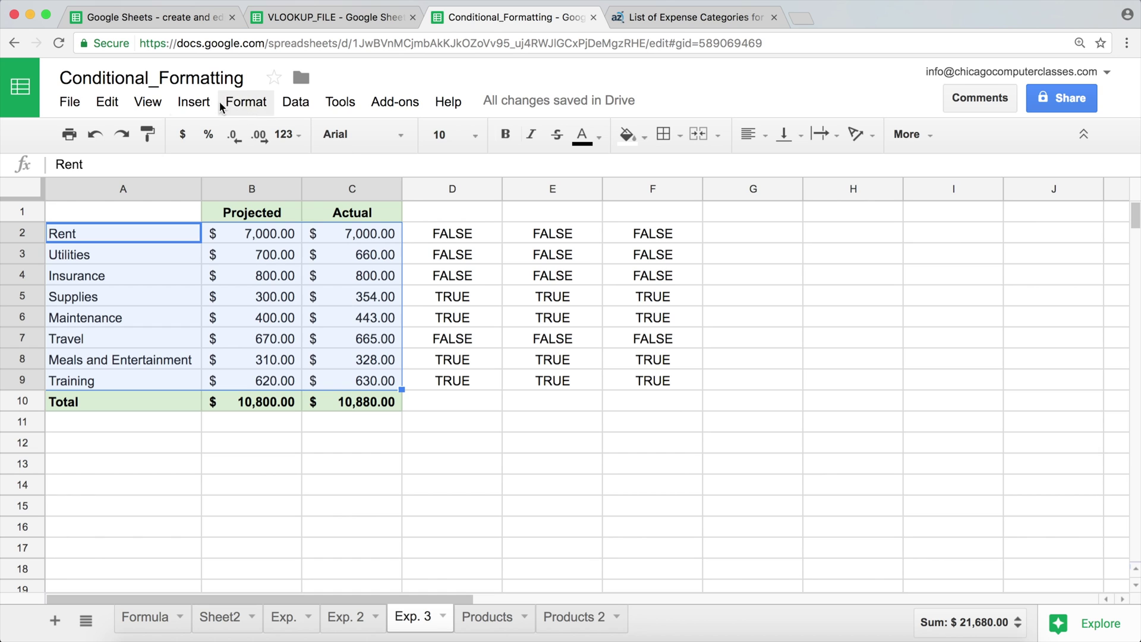
pyautogui.click(259, 103)
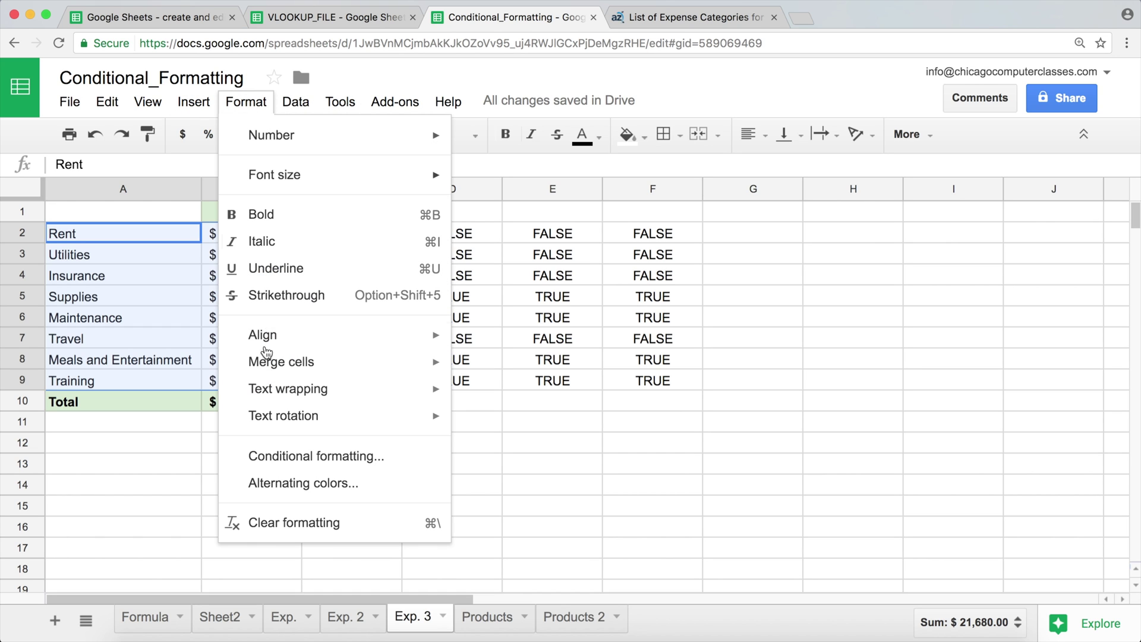
pyautogui.click(312, 455)
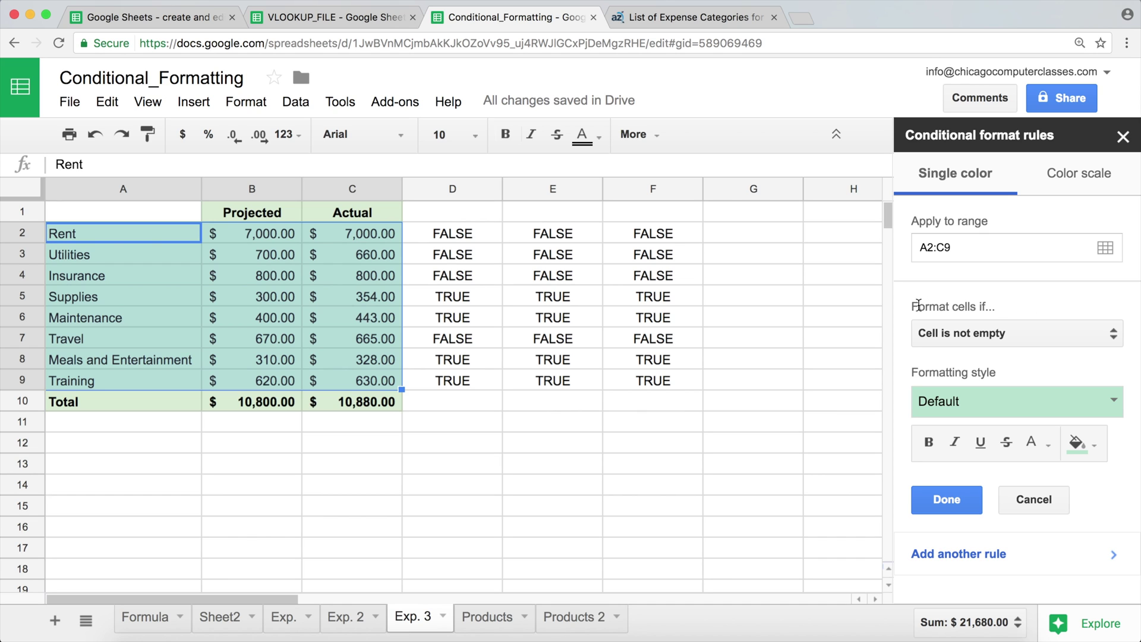
pyautogui.click(1028, 332)
pyautogui.moveTo(1136, 331); pyautogui.dragTo(1137, 473)
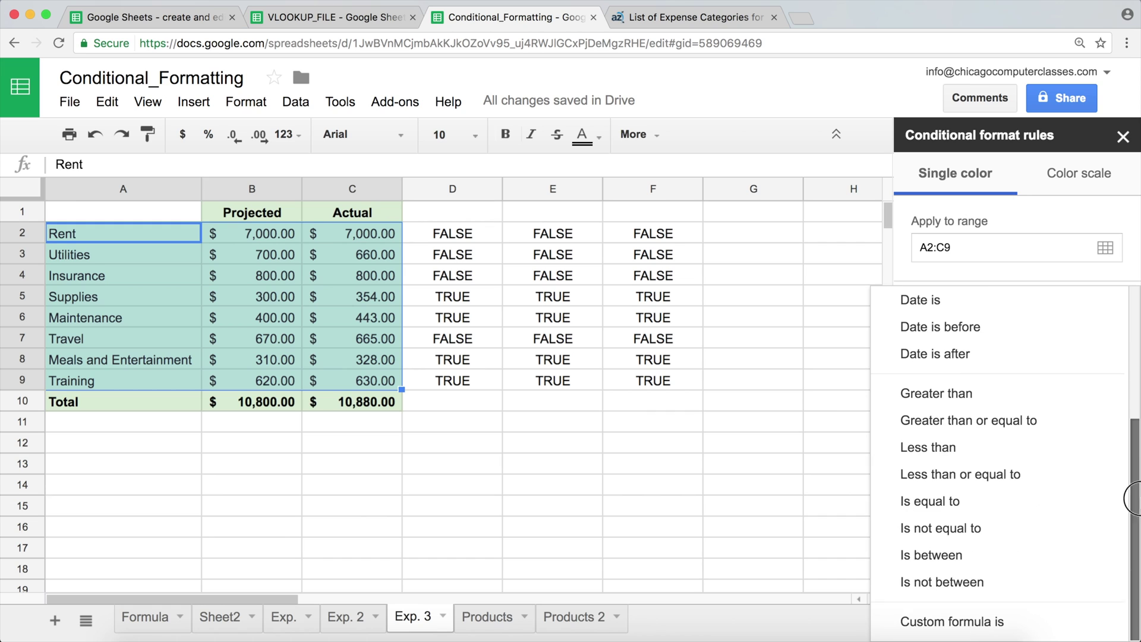
pyautogui.click(985, 624)
pyautogui.click(946, 369)
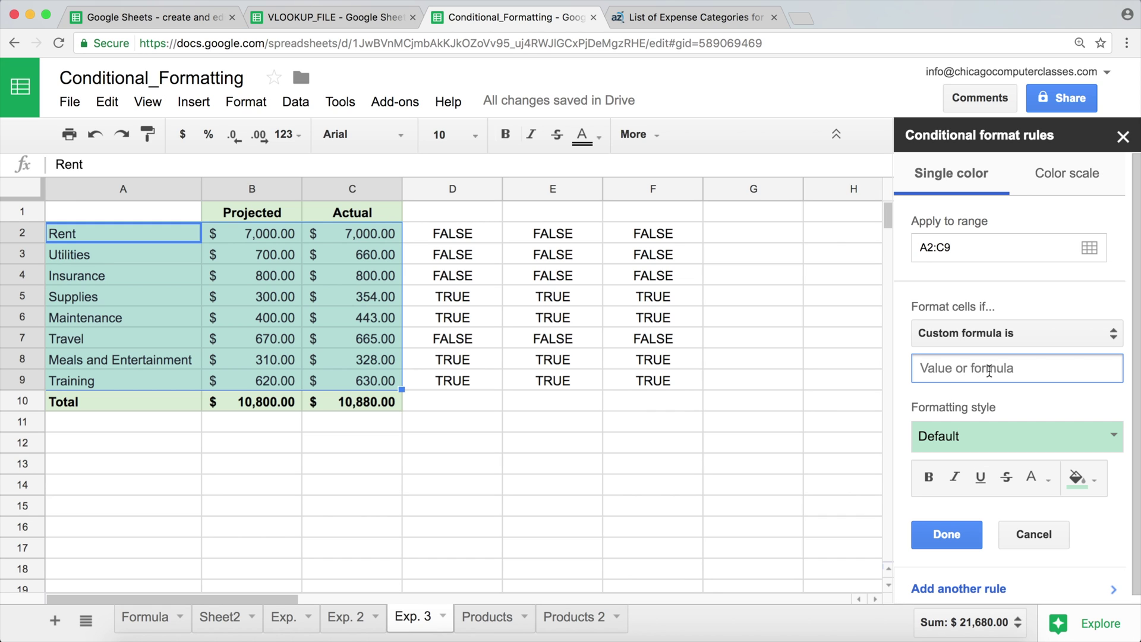
pyautogui.write('=$C2>$B2')
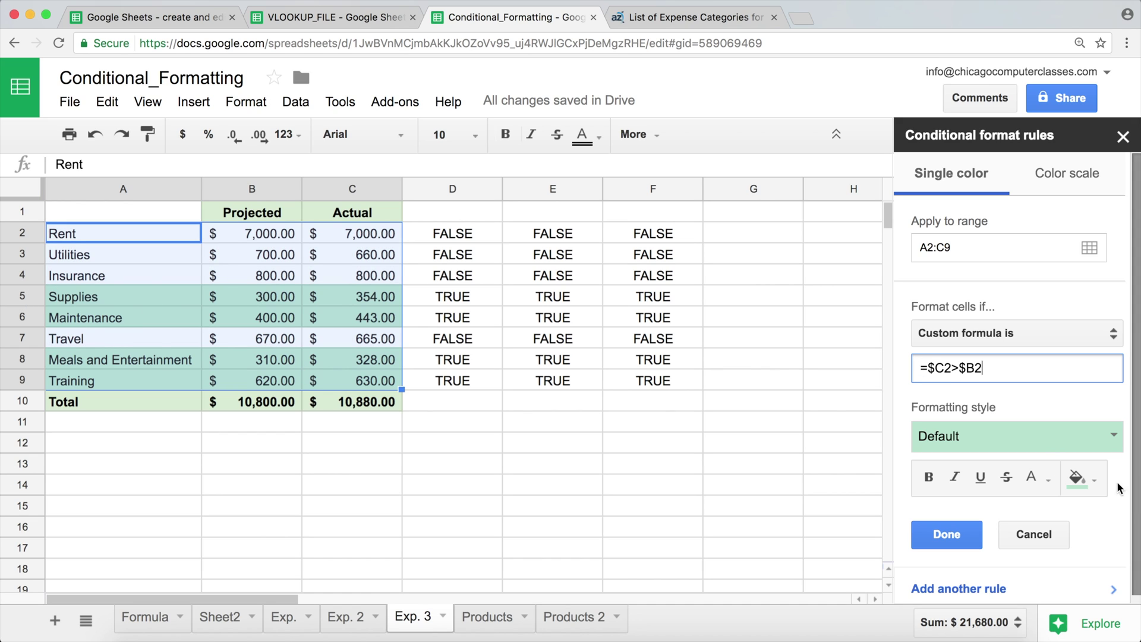
# Give the rule the red text preset style and save it
pyautogui.click(1047, 446)
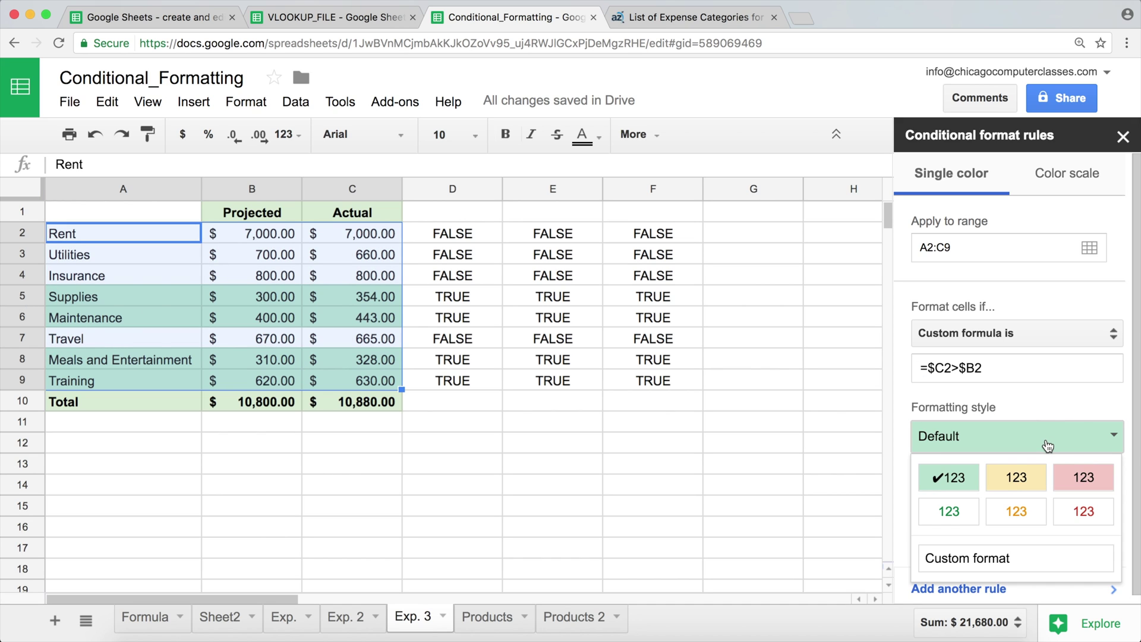
pyautogui.click(1083, 484)
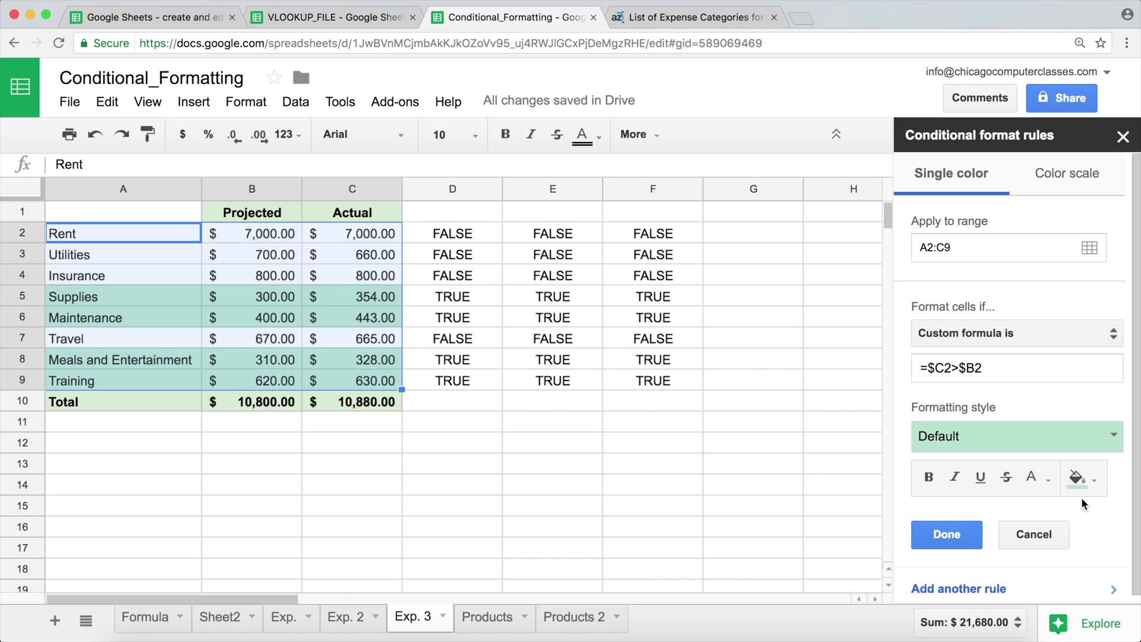
pyautogui.click(1065, 446)
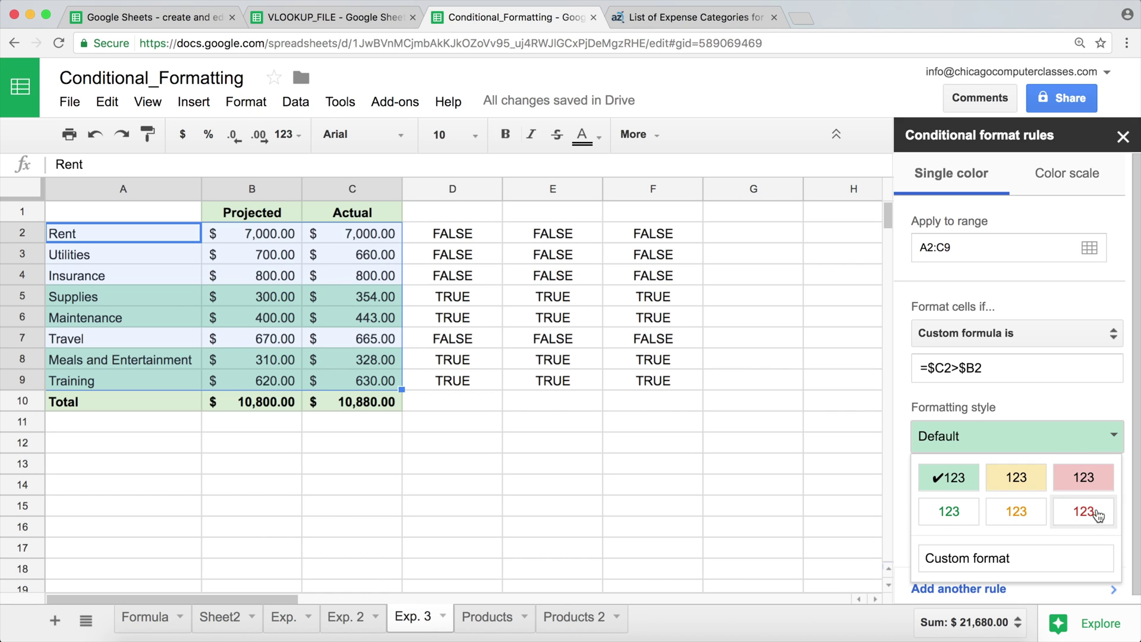
pyautogui.click(1093, 509)
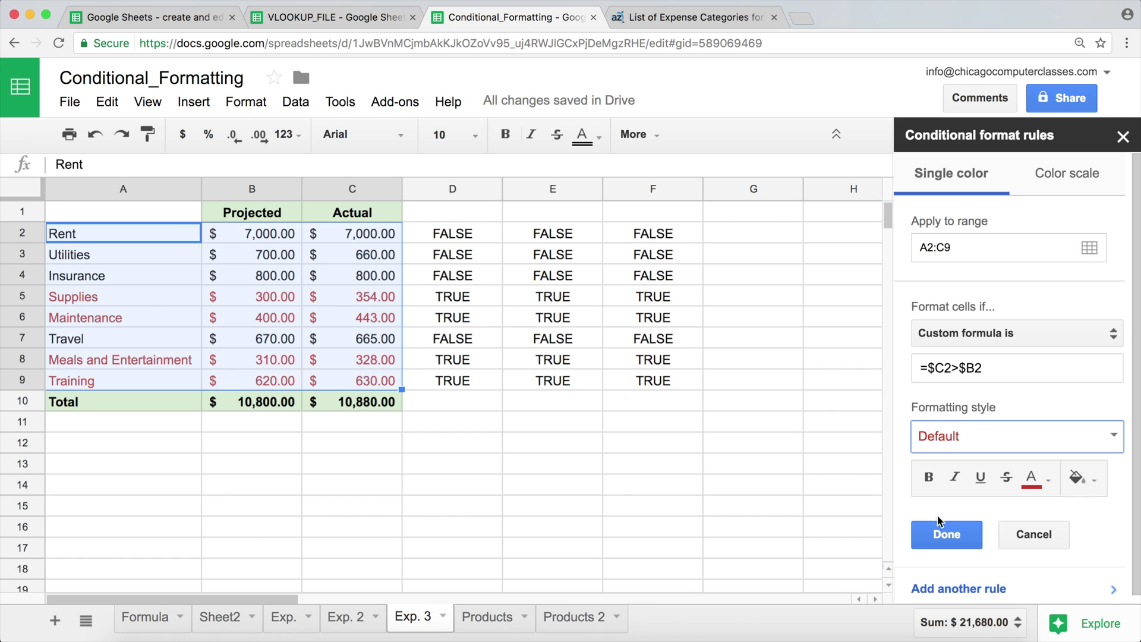
pyautogui.click(946, 534)
pyautogui.moveTo(451, 198); pyautogui.dragTo(648, 188)
# Delete the helper columns D through F
pyautogui.rightClick(645, 189)
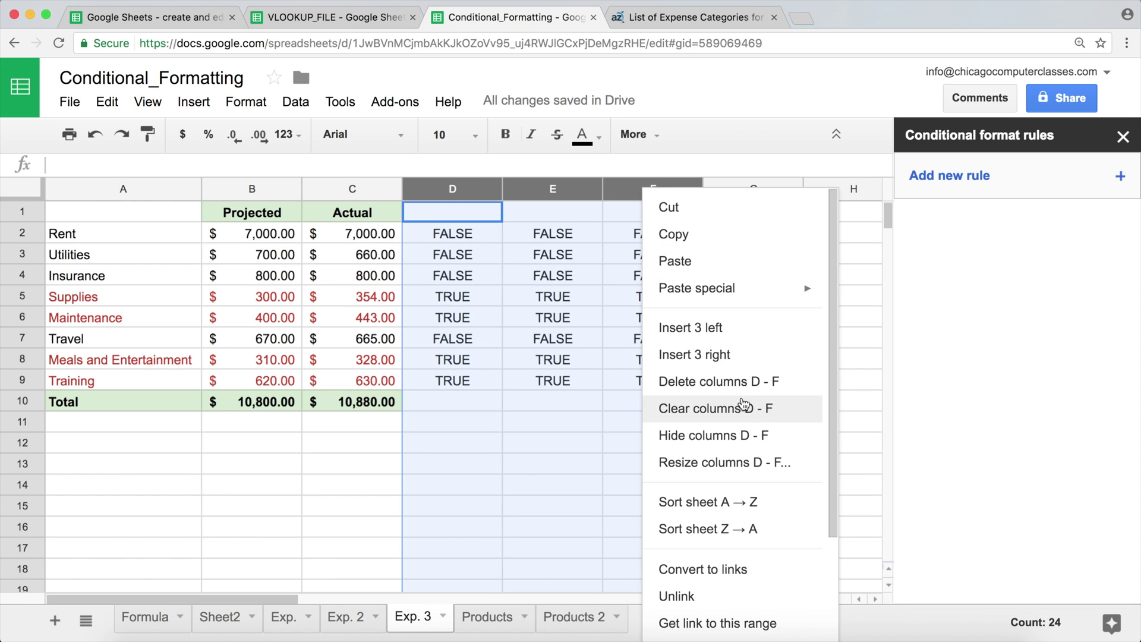
pyautogui.click(716, 382)
pyautogui.click(547, 362)
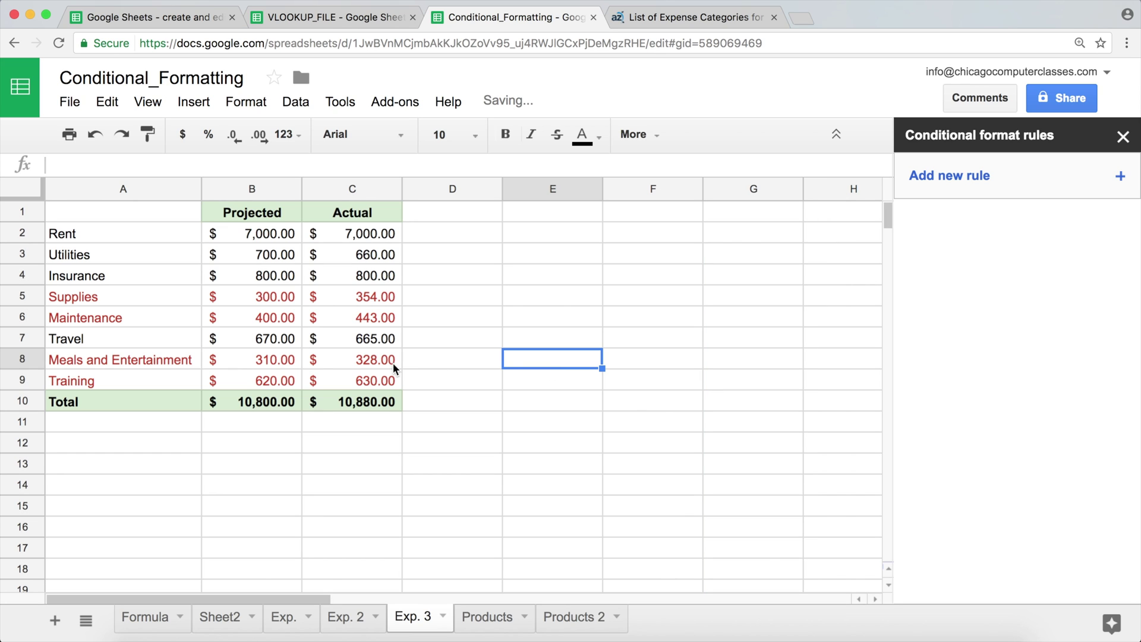
# Check the red Supplies, Maintenance, Meals and Entertainment and Training rows' Actual and Projected values
pyautogui.moveTo(163, 299); pyautogui.dragTo(400, 319)
pyautogui.moveTo(186, 362); pyautogui.dragTo(337, 382)
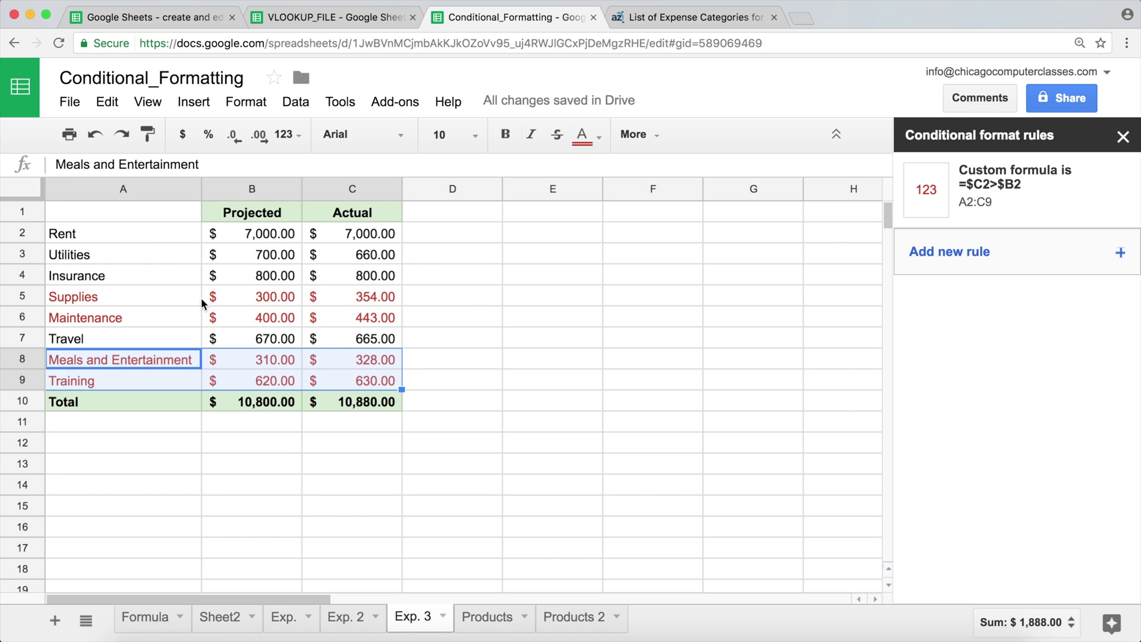
pyautogui.click(341, 301)
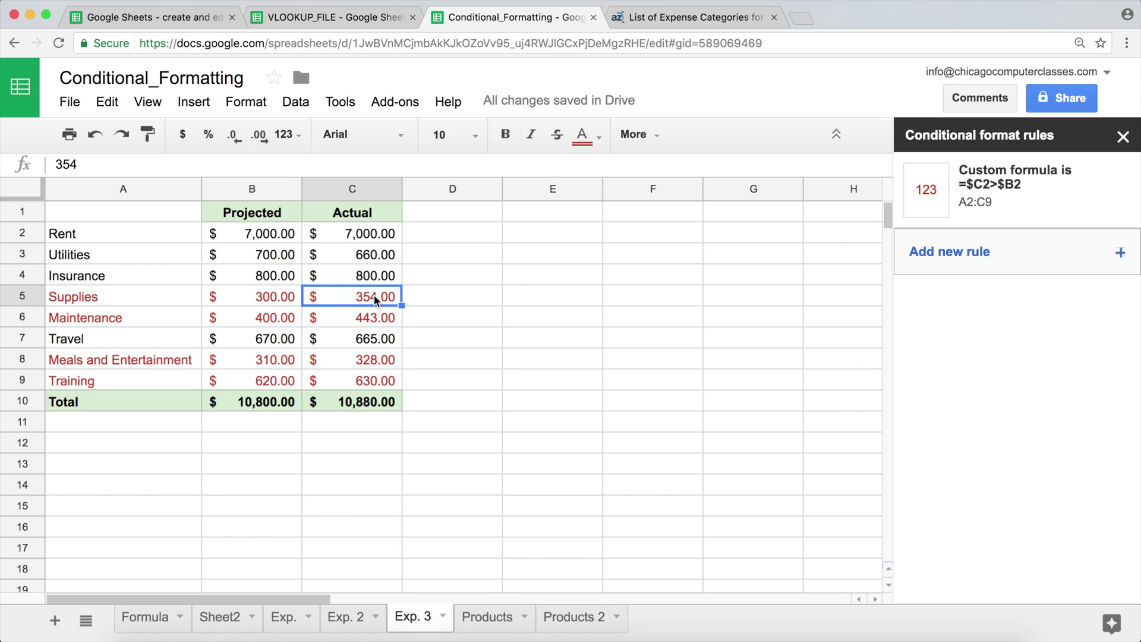
pyautogui.click(261, 300)
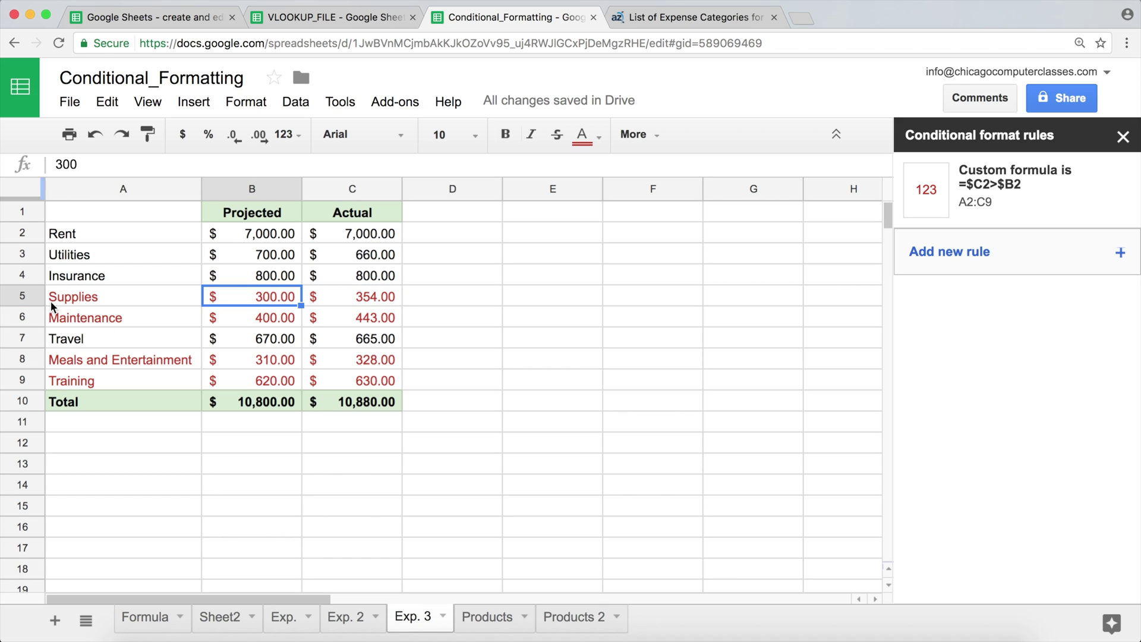